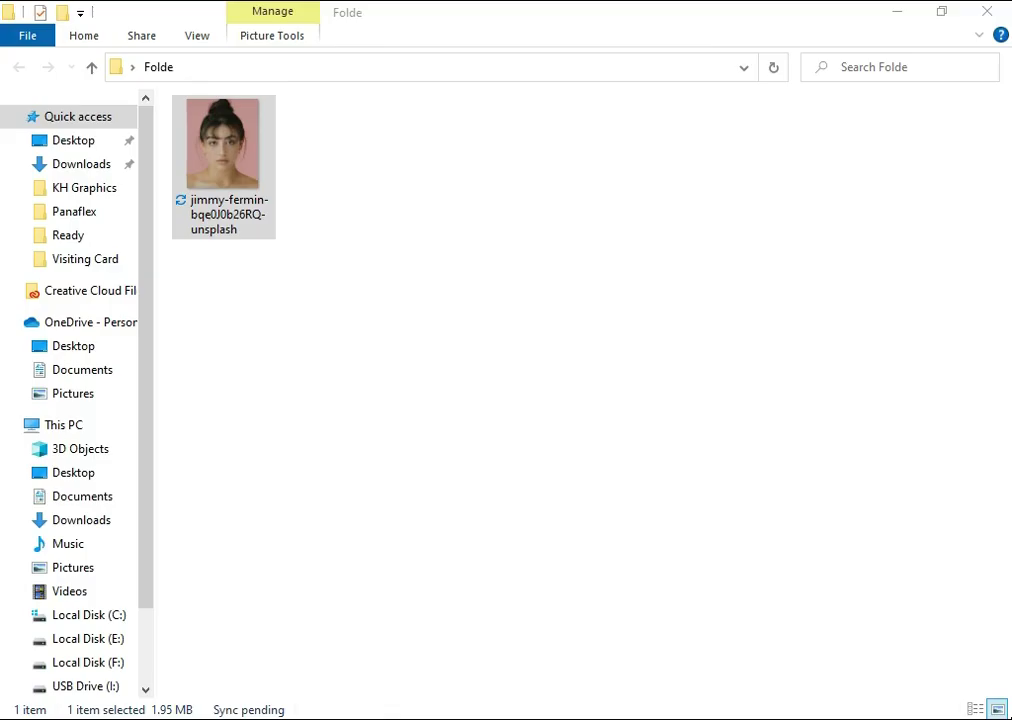
# Drag the pink-background portrait photo from the Folde folder onto the Untitled-2 canvas.
pyautogui.click(532, 646)
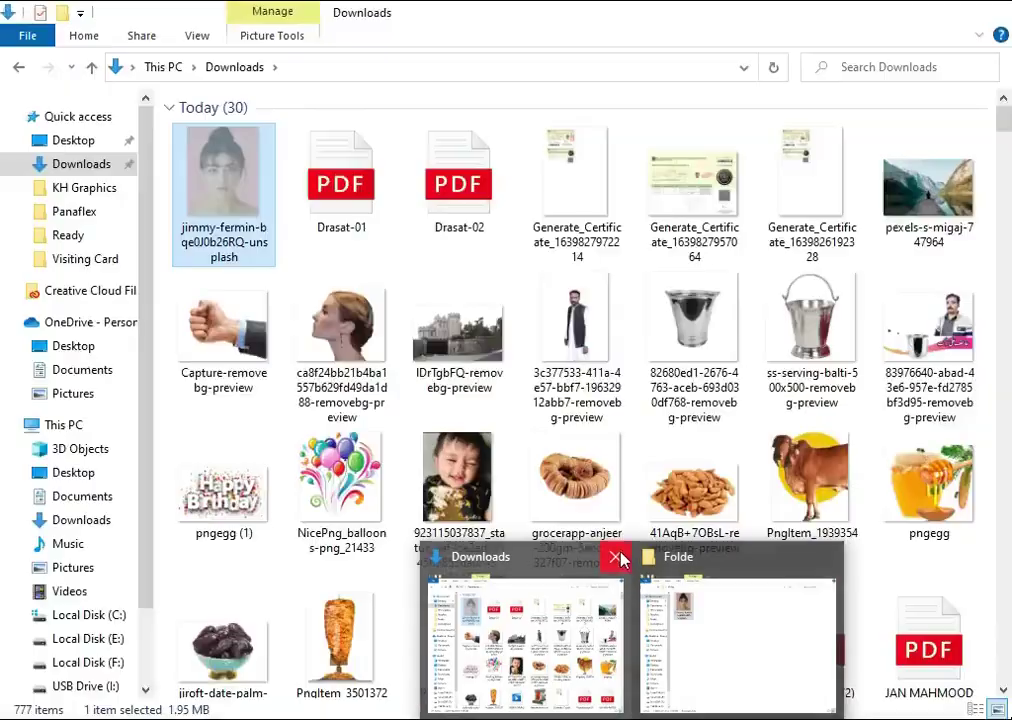
pyautogui.click(697, 602)
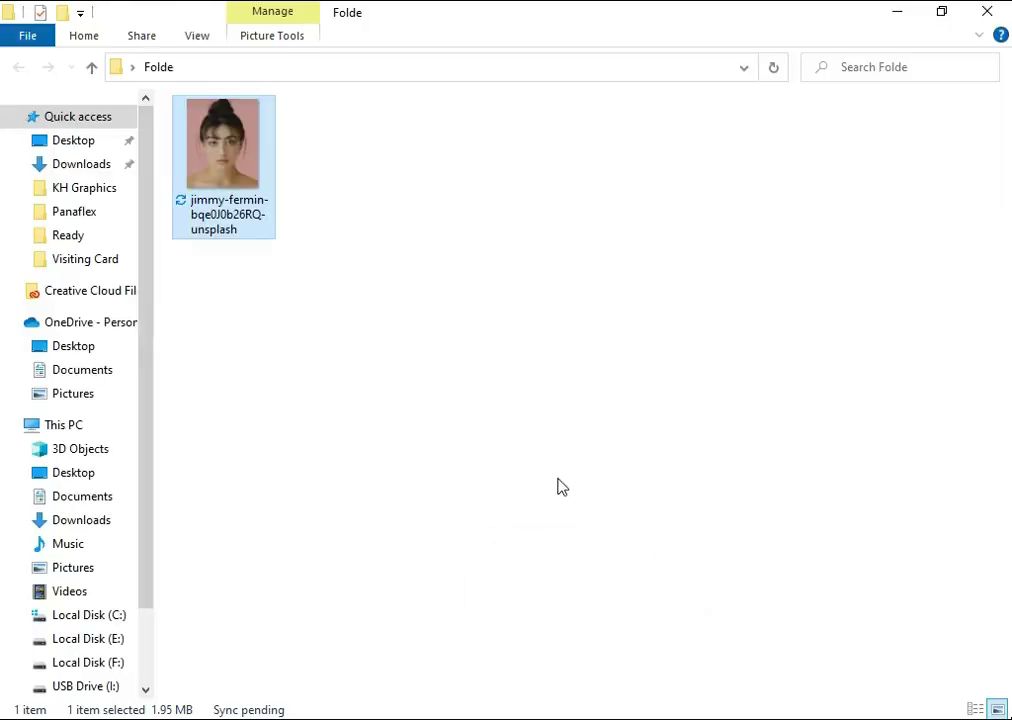
pyautogui.moveTo(254, 217); pyautogui.dragTo(565, 588)
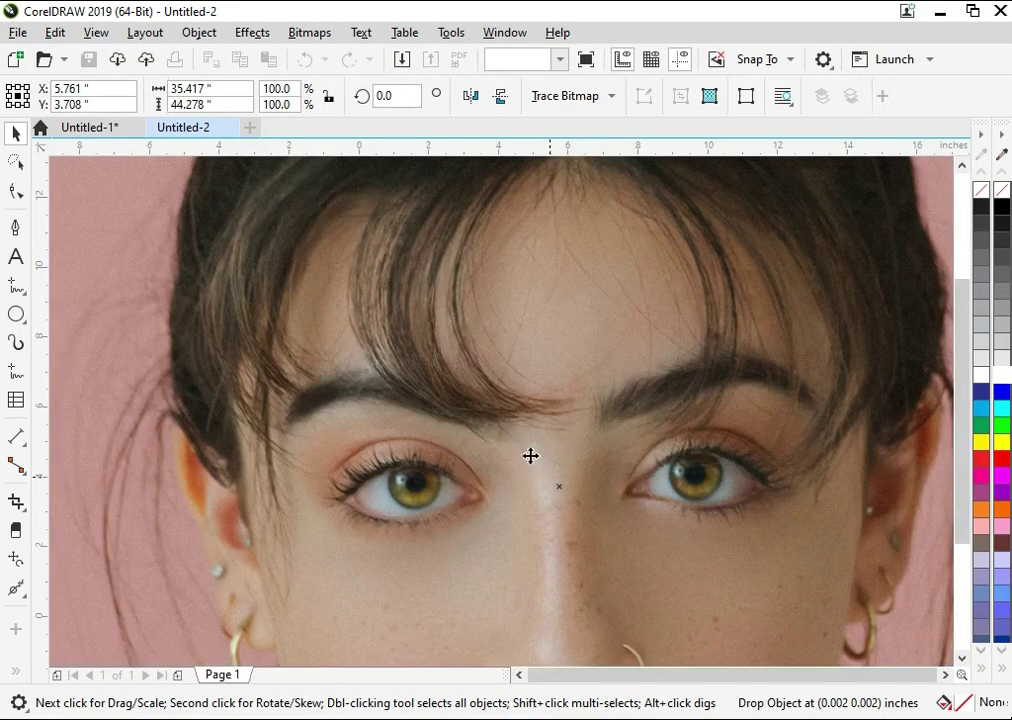
# Scale the portrait to about 8.3% (2.949 × 3.687 in) and zoom to it.
pyautogui.click(267, 89)
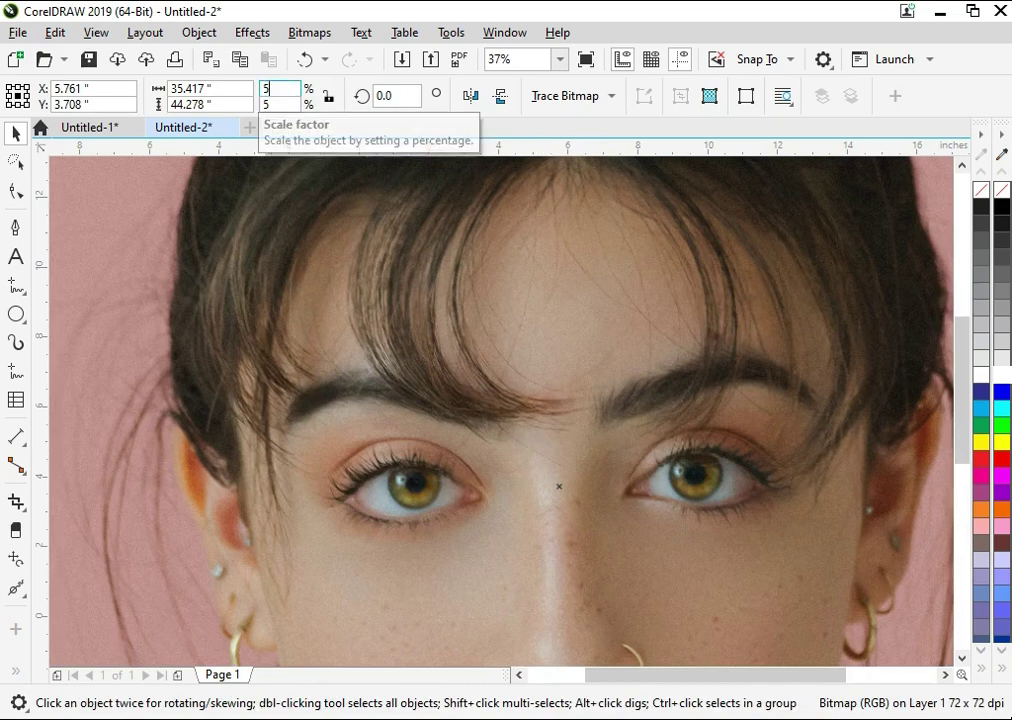
pyautogui.press('Return')
pyautogui.moveTo(557, 487); pyautogui.dragTo(524, 447)
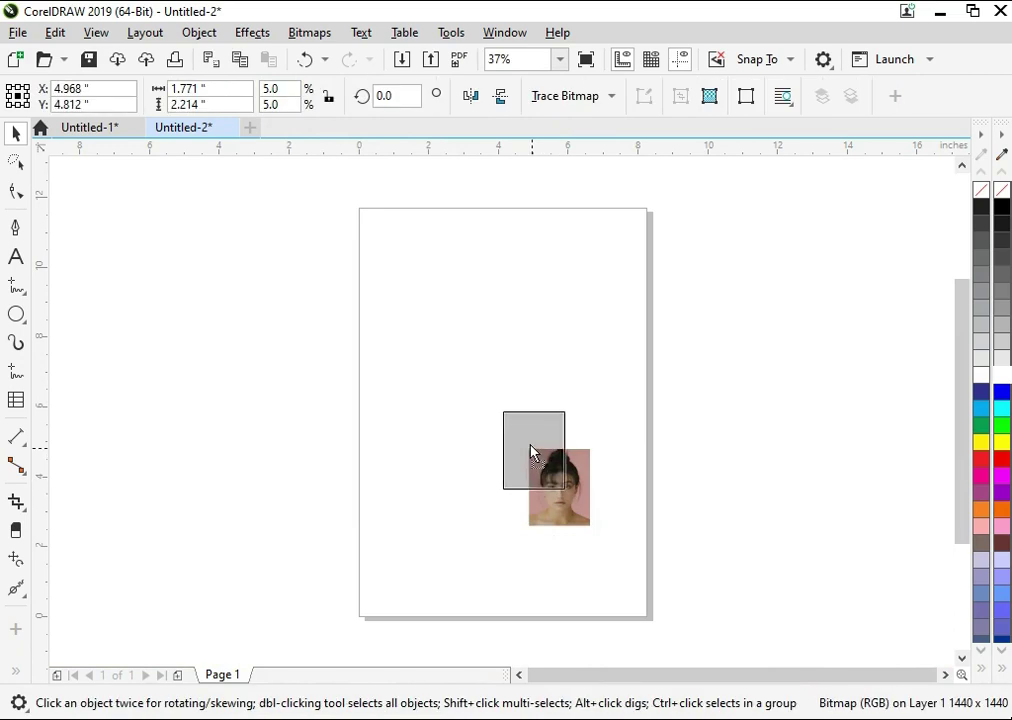
pyautogui.moveTo(556, 488); pyautogui.dragTo(582, 512)
pyautogui.hotkey('shift', 'F2')
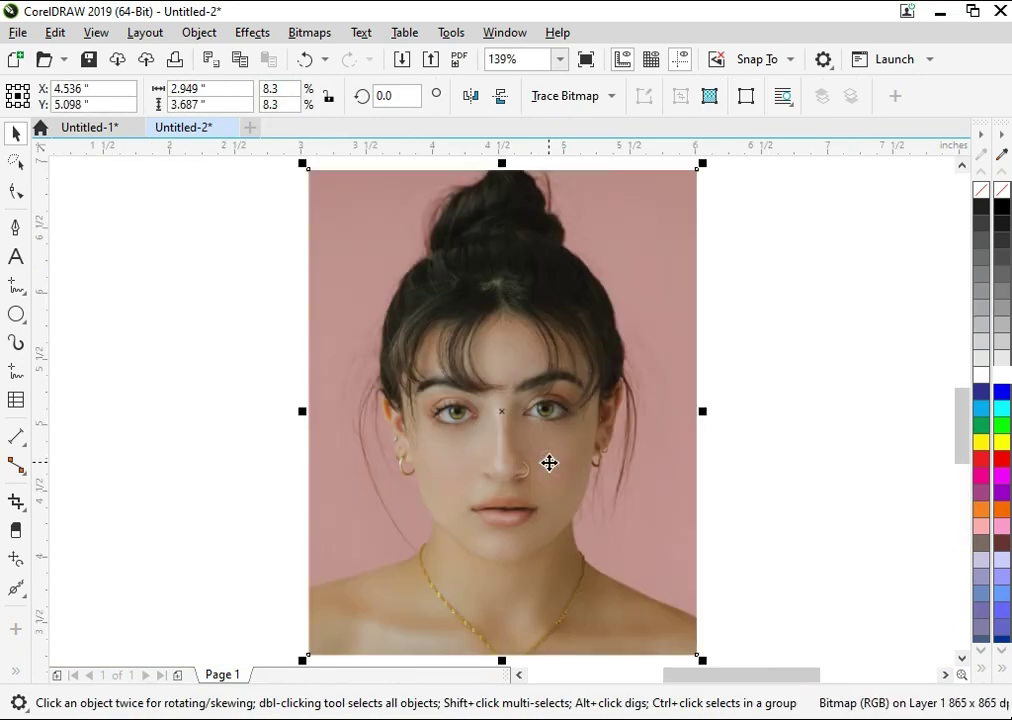
pyautogui.hotkey('ctrl', 'b')
# Raise the portrait's brightness to 10 and contrast to 12, then move it right.
pyautogui.click(420, 433)
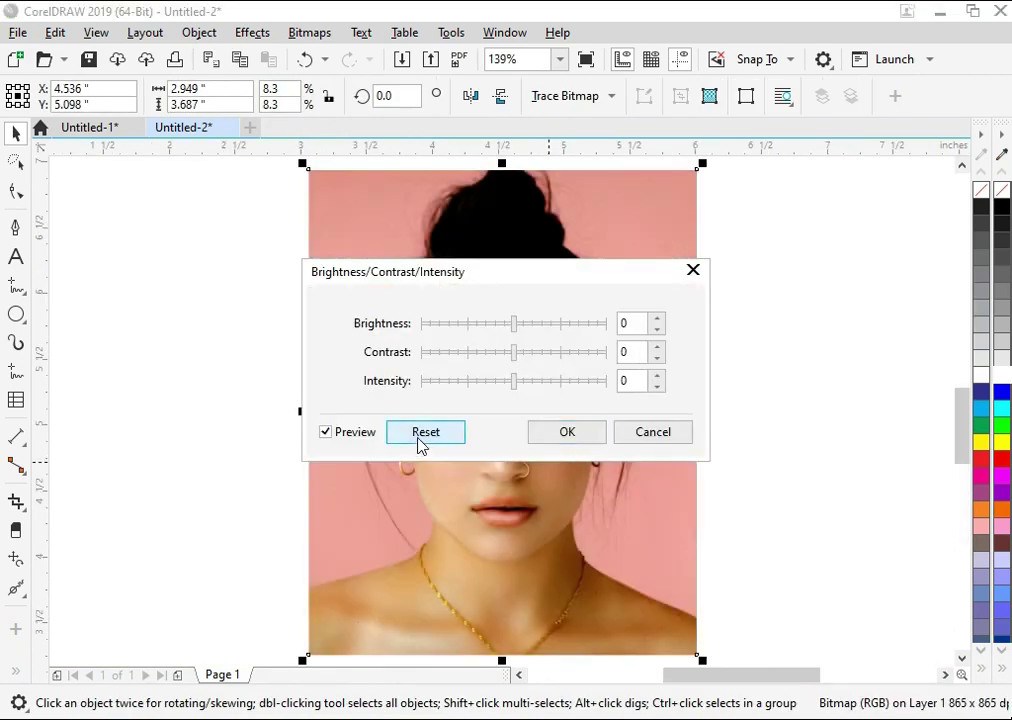
pyautogui.moveTo(512, 283); pyautogui.dragTo(139, 320)
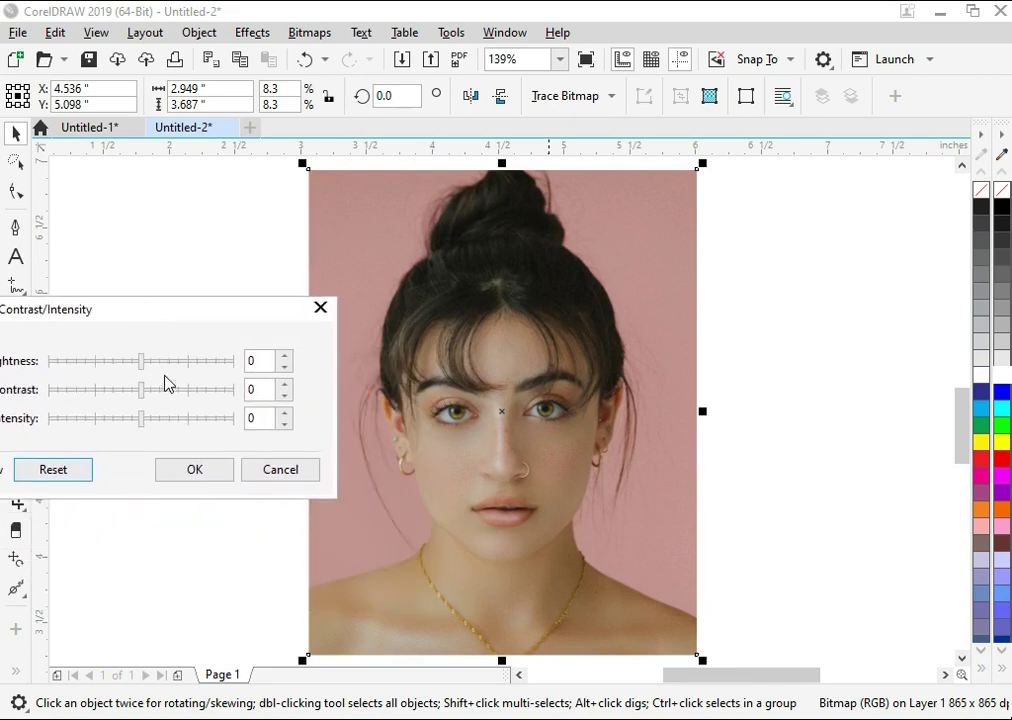
pyautogui.moveTo(155, 395); pyautogui.dragTo(154, 389)
pyautogui.click(158, 362)
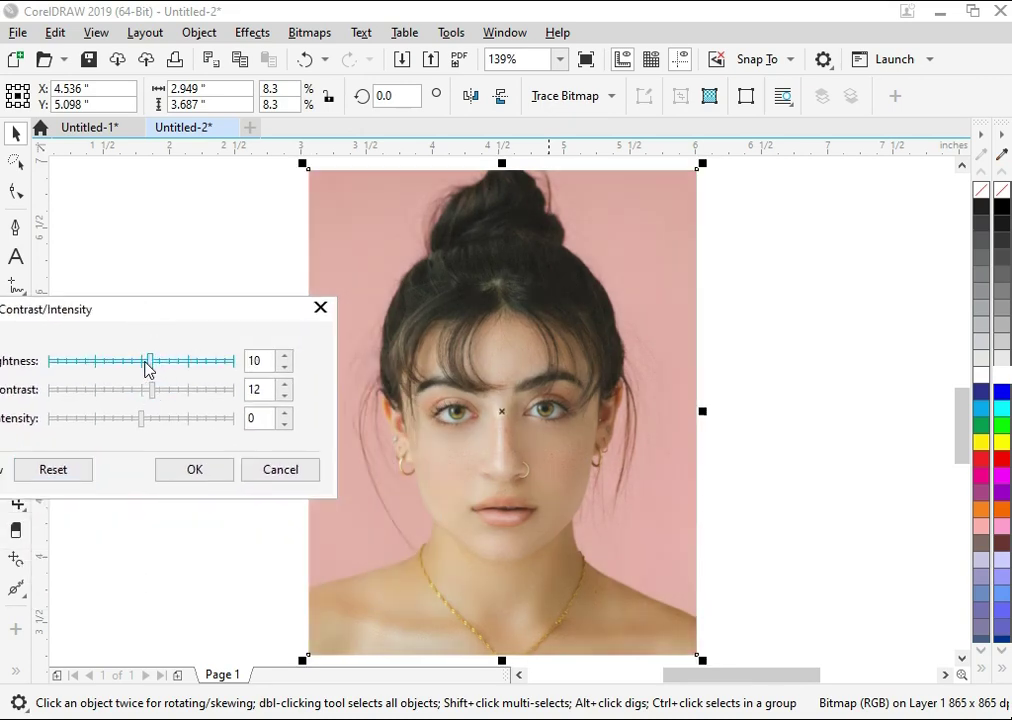
pyautogui.click(198, 477)
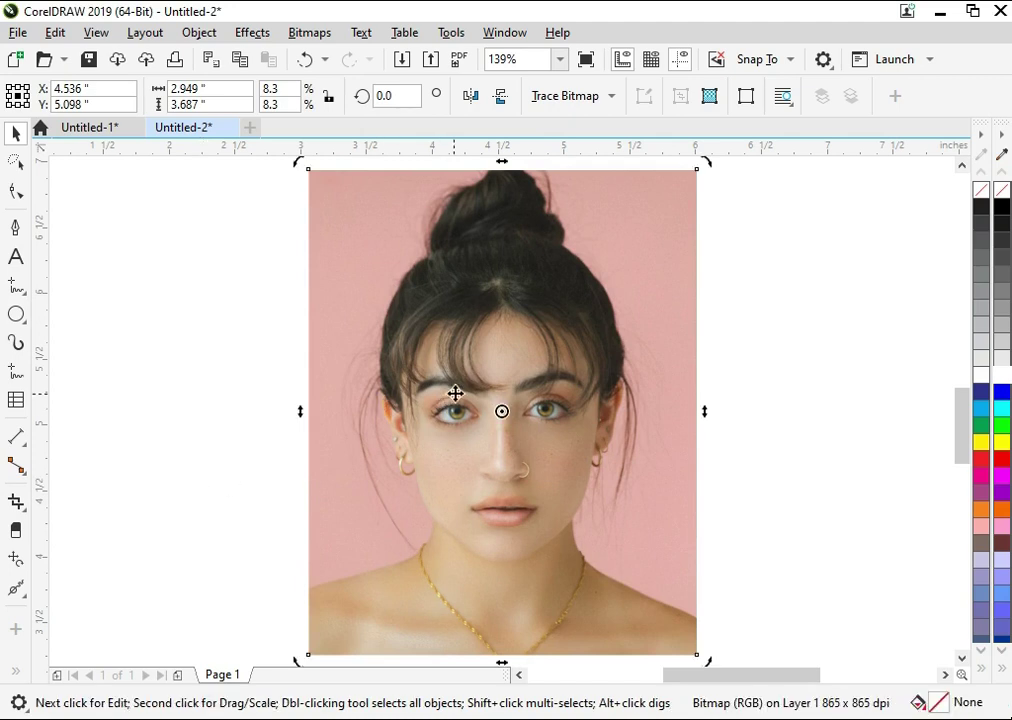
pyautogui.moveTo(454, 393); pyautogui.dragTo(612, 385)
pyautogui.click(199, 361)
# Draw a rectangle and size it to 6 × 5 inches.
pyautogui.click(26, 325)
pyautogui.click(63, 337)
pyautogui.click(26, 326)
pyautogui.click(46, 318)
pyautogui.moveTo(198, 263); pyautogui.dragTo(533, 434)
pyautogui.press('space')
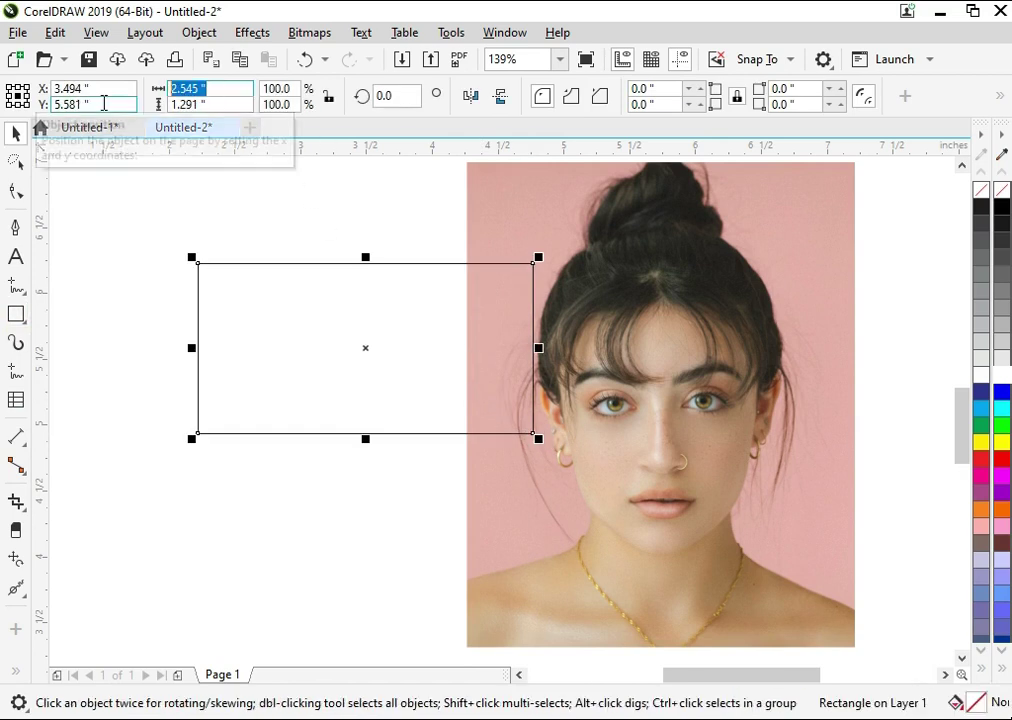
pyautogui.write('6')
pyautogui.press('Tab')
pyautogui.write('5')
pyautogui.press('Return')
pyautogui.press('F4')
# Align the rectangle with the photo and move the portrait over its left part.
pyautogui.moveTo(386, 326); pyautogui.dragTo(424, 360)
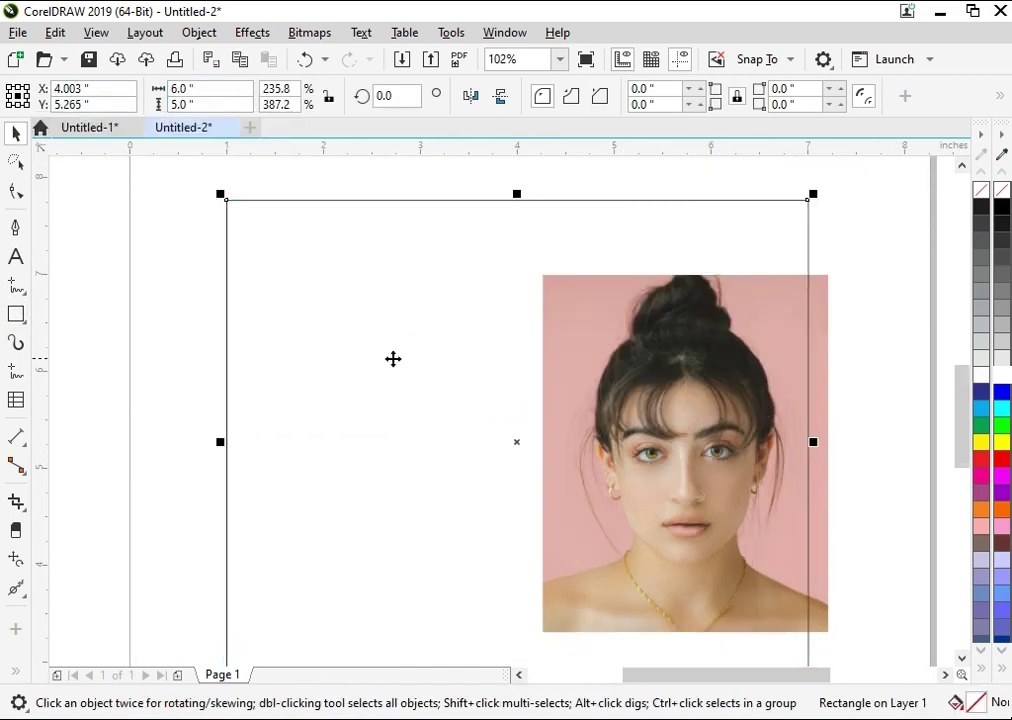
pyautogui.press('F4')
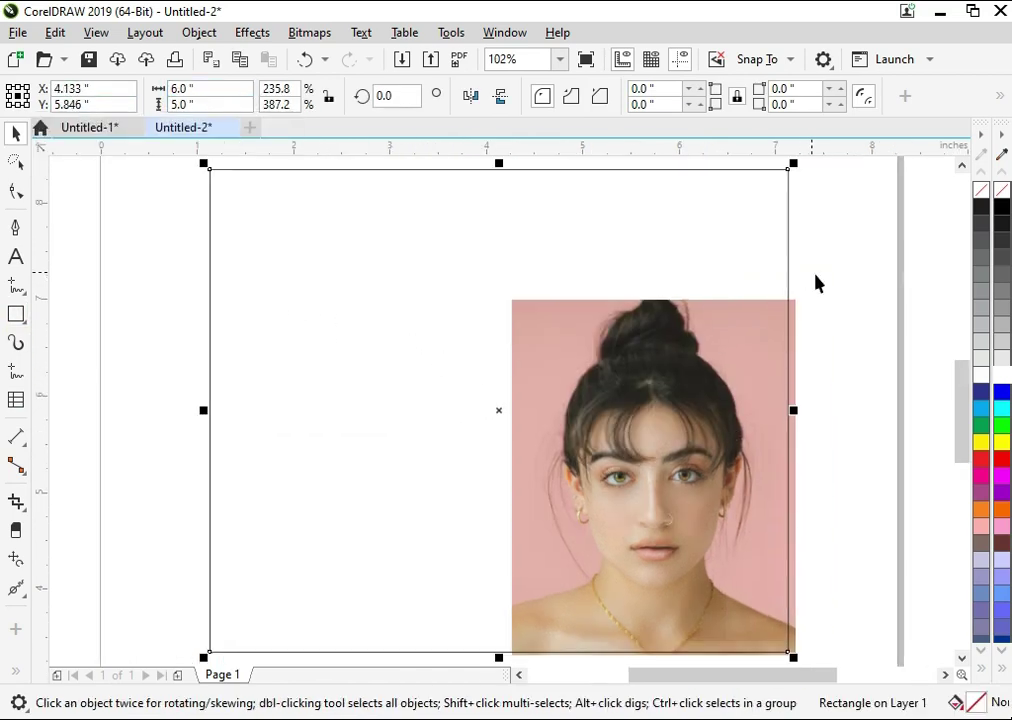
pyautogui.click(542, 422)
pyautogui.scroll(-2, 542, 422)
pyautogui.moveTo(542, 422)
pyautogui.mouseDown()
pyautogui.moveTo(417, 280)
pyautogui.moveTo(544, 400)
pyautogui.mouseUp()
pyautogui.click(750, 481)
pyautogui.click(604, 277)
pyautogui.moveTo(604, 277)
pyautogui.mouseDown()
pyautogui.moveTo(636, 256)
pyautogui.moveTo(618, 265)
pyautogui.mouseUp()
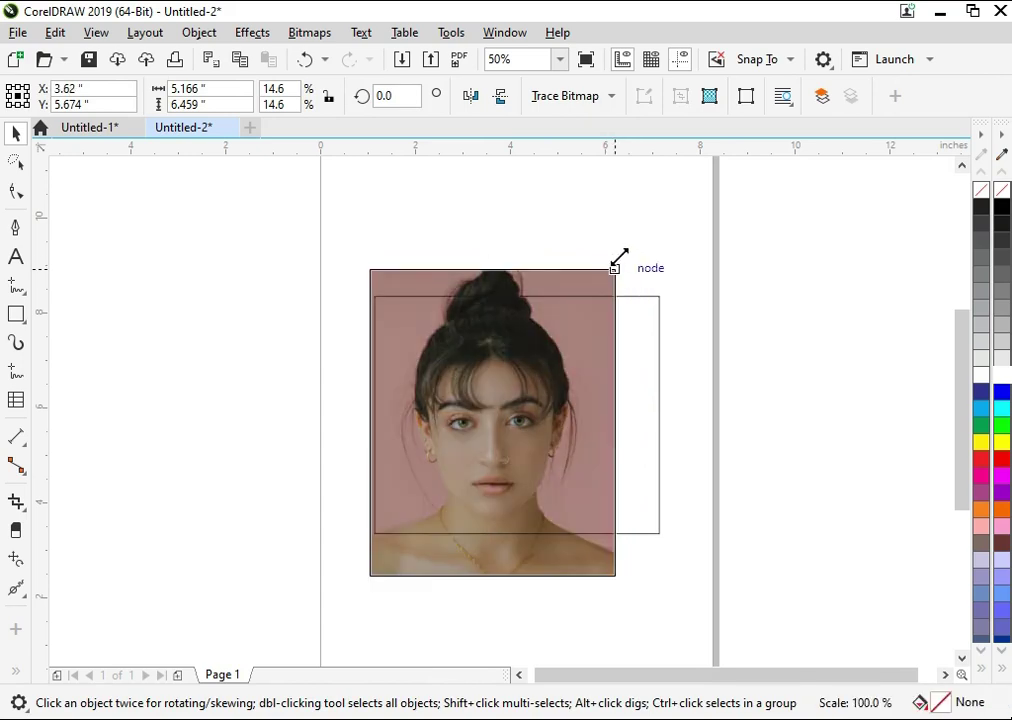
# Left-align the portrait with the frame and scale it down to 4.579 × 5.725 in.
pyautogui.keyDown('shift'); pyautogui.click(659, 337); pyautogui.keyUp('shift')
pyautogui.press('l')
pyautogui.click(649, 372)
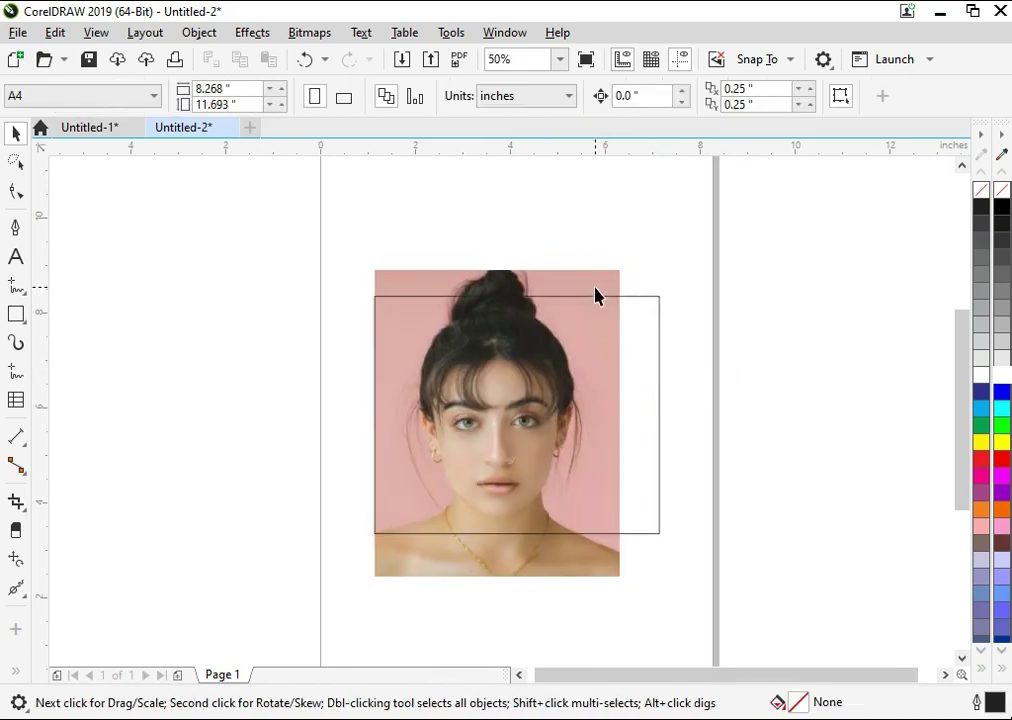
pyautogui.click(592, 277)
pyautogui.moveTo(620, 268)
pyautogui.mouseDown()
pyautogui.moveTo(610, 280)
pyautogui.moveTo(580, 281)
pyautogui.moveTo(582, 273)
pyautogui.mouseUp()
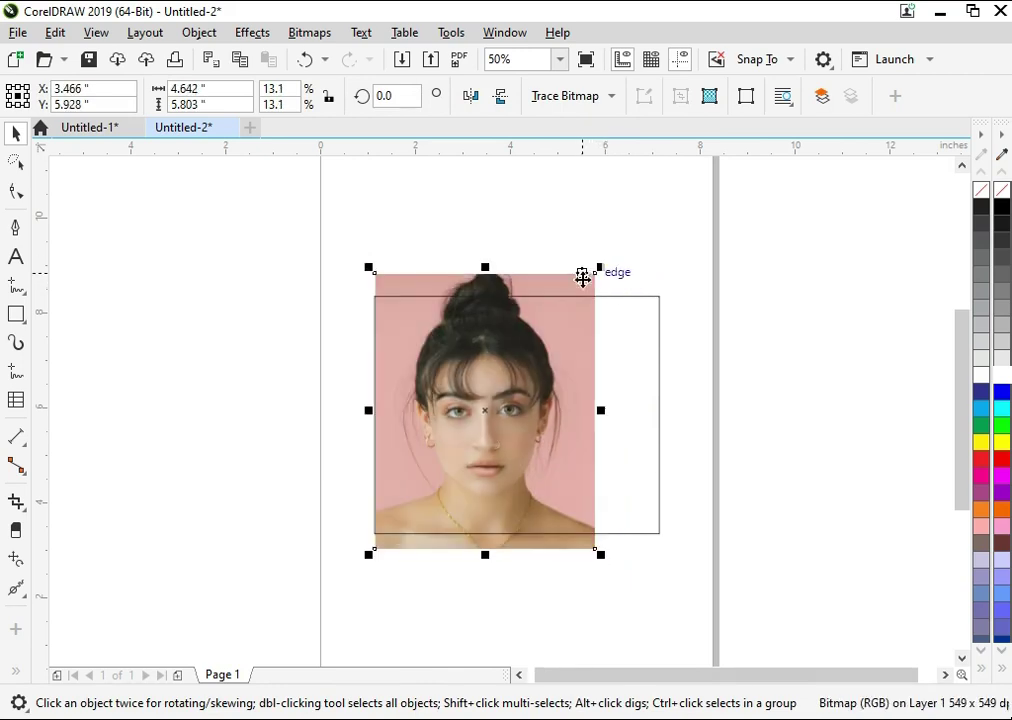
pyautogui.moveTo(596, 549)
pyautogui.mouseDown()
pyautogui.moveTo(586, 537)
pyautogui.moveTo(598, 550)
pyautogui.mouseUp()
# Try PowerClipping the photo inside the rectangle frame, then undo it.
pyautogui.rightClick(534, 281)
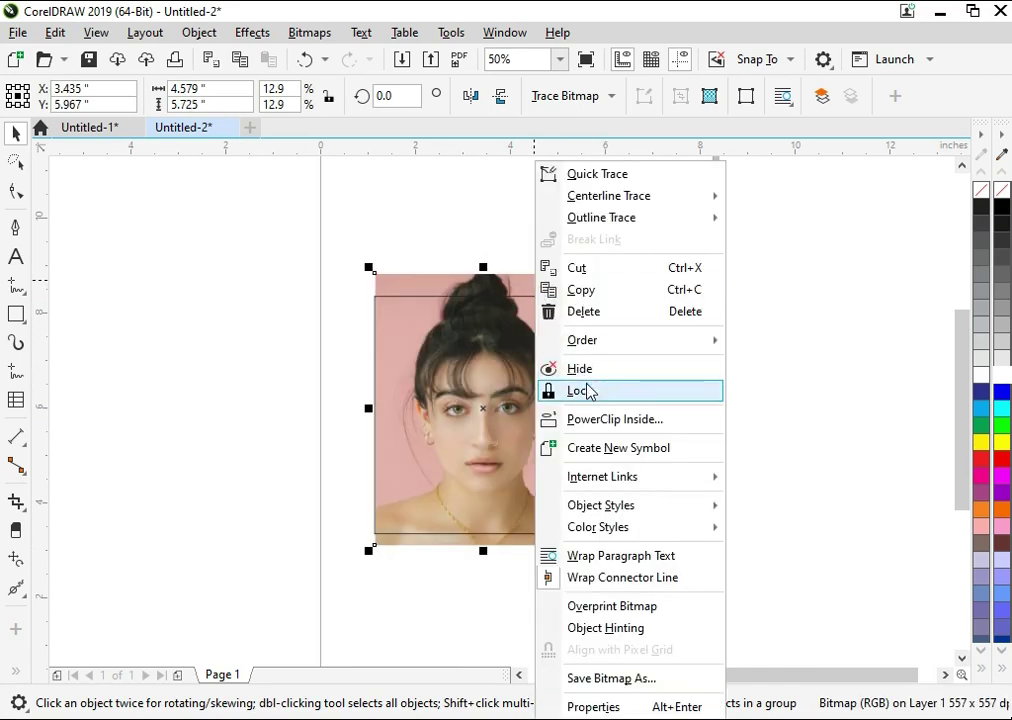
pyautogui.click(605, 420)
pyautogui.click(625, 376)
pyautogui.hotkey('ctrl', 'z')
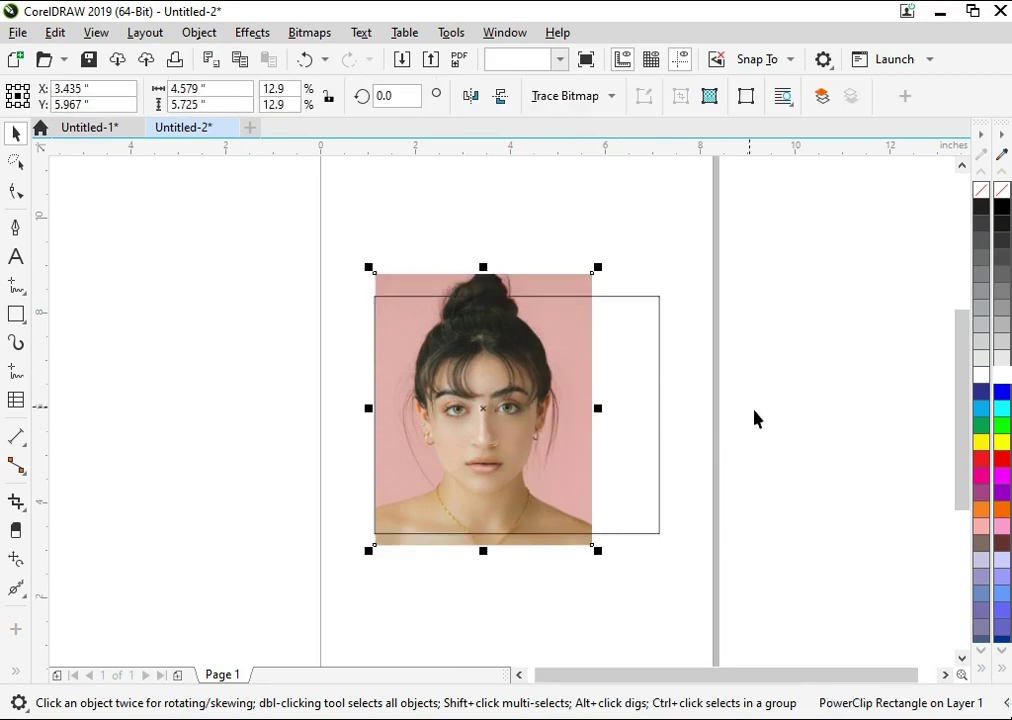
# Narrow the frame to the photo's edge and draw a 2.833 × 5.708 in rectangle over the face's right half.
pyautogui.moveTo(663, 412); pyautogui.dragTo(598, 408)
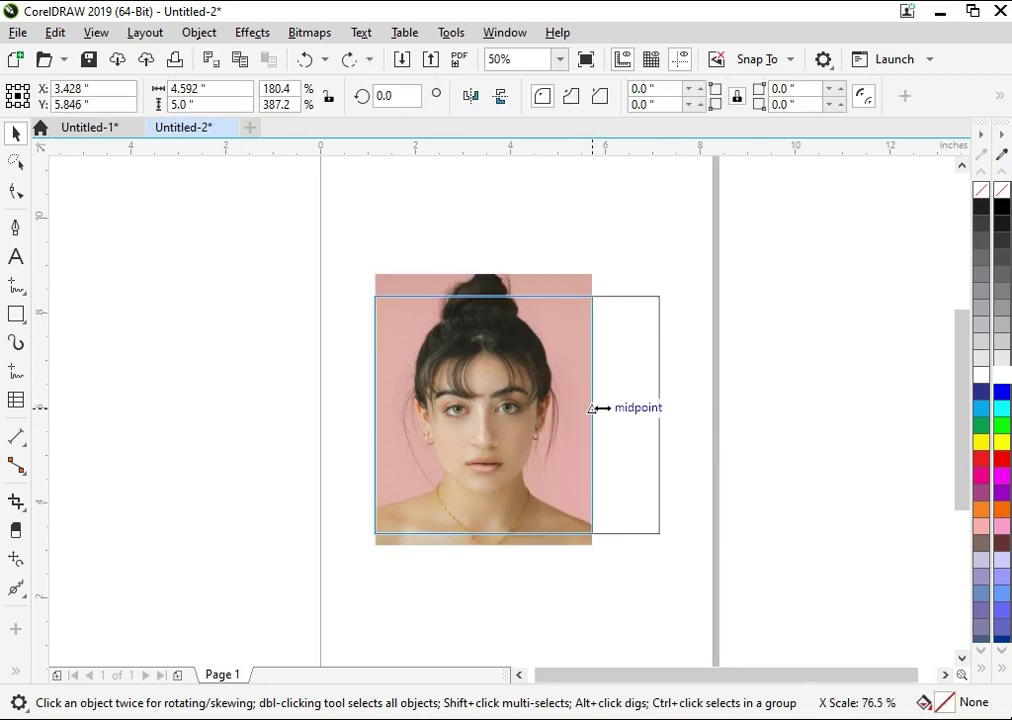
pyautogui.click(569, 297)
pyautogui.click(706, 436)
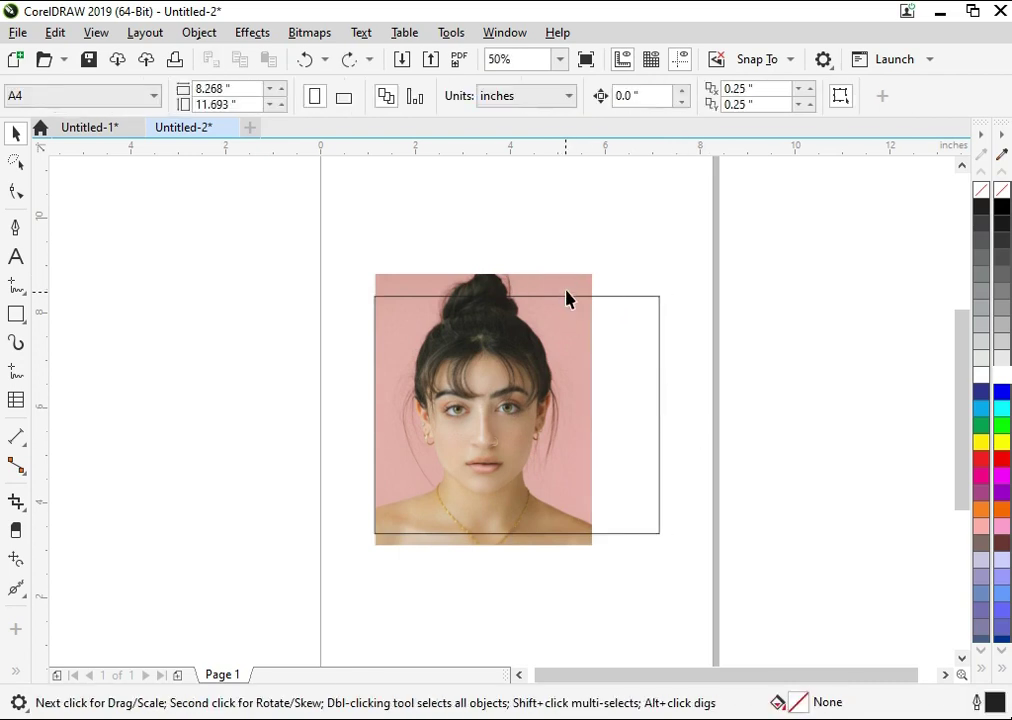
pyautogui.click(592, 395)
pyautogui.moveTo(597, 408); pyautogui.dragTo(562, 410)
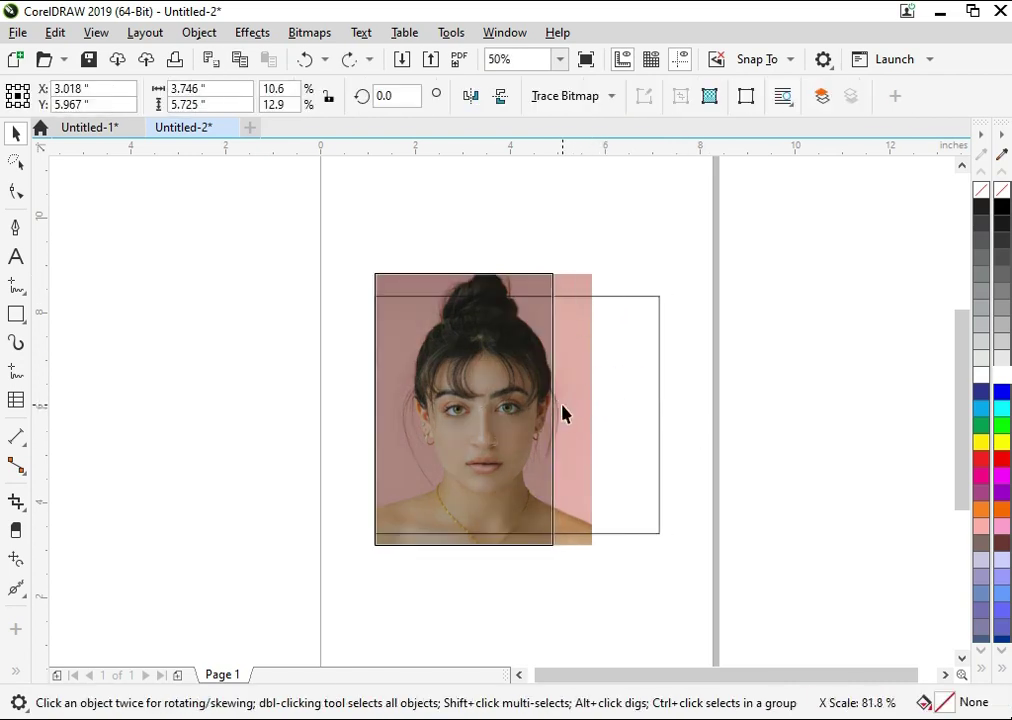
pyautogui.hotkey('ctrl', 'z')
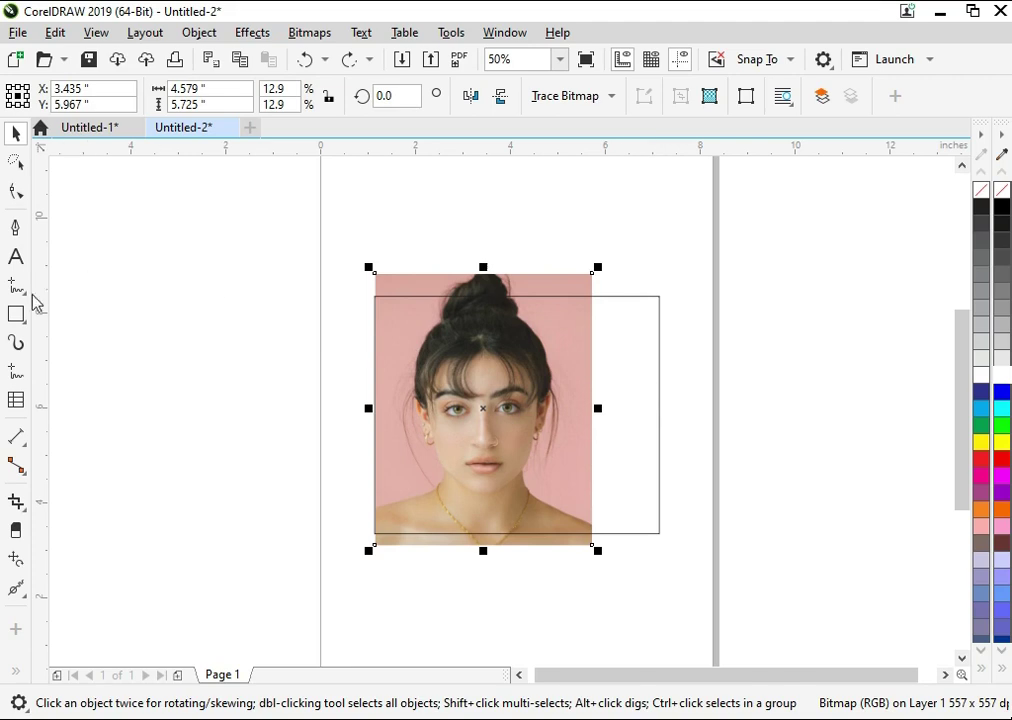
pyautogui.click(15, 313)
pyautogui.moveTo(476, 274)
pyautogui.mouseDown()
pyautogui.moveTo(607, 560)
pyautogui.moveTo(599, 542)
pyautogui.mouseUp()
# Align the rectangle to the face's centre, trim the photo with it, then undo the trim.
pyautogui.scroll(3, 480, 373)
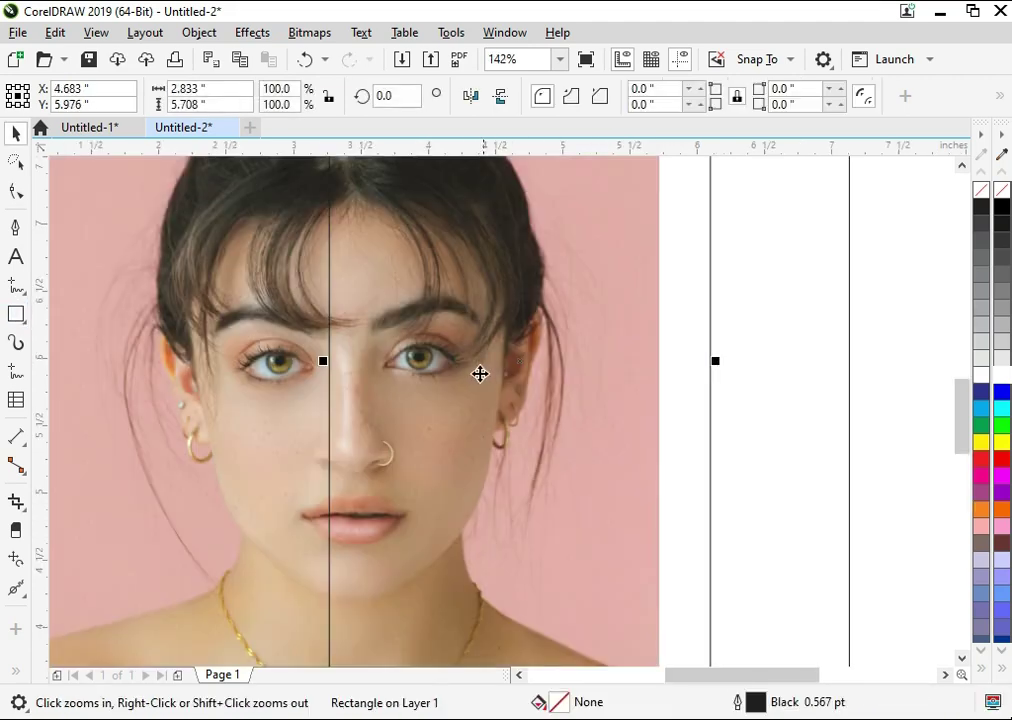
pyautogui.moveTo(480, 373); pyautogui.dragTo(517, 379)
pyautogui.scroll(-2, 517, 379)
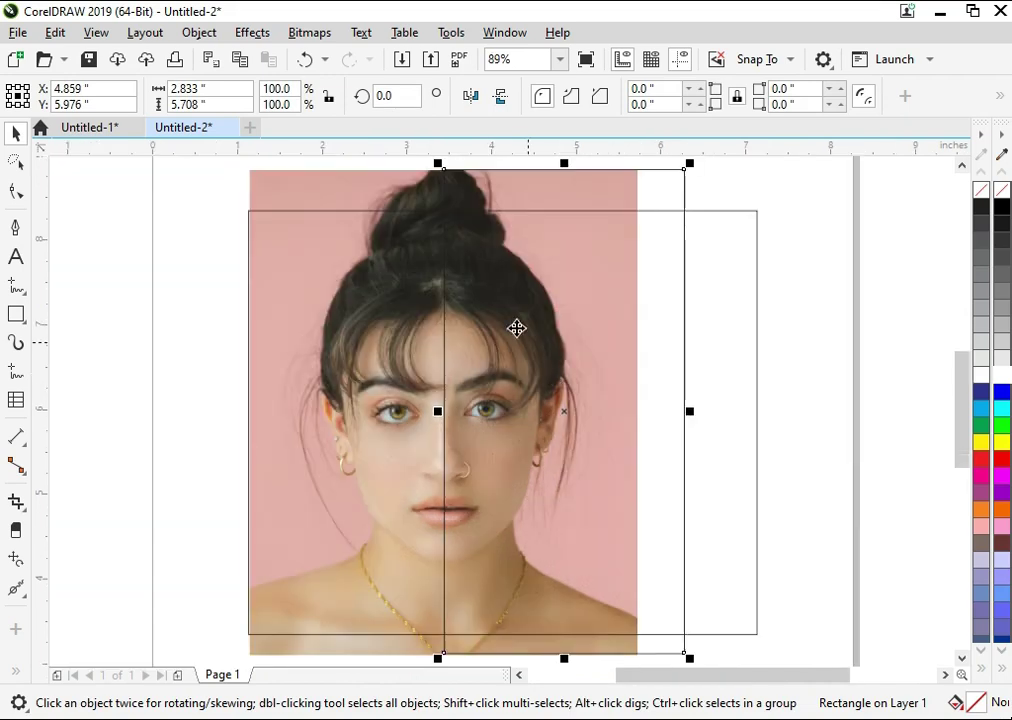
pyautogui.keyDown('shift'); pyautogui.click(418, 197); pyautogui.keyUp('shift')
pyautogui.click(580, 99)
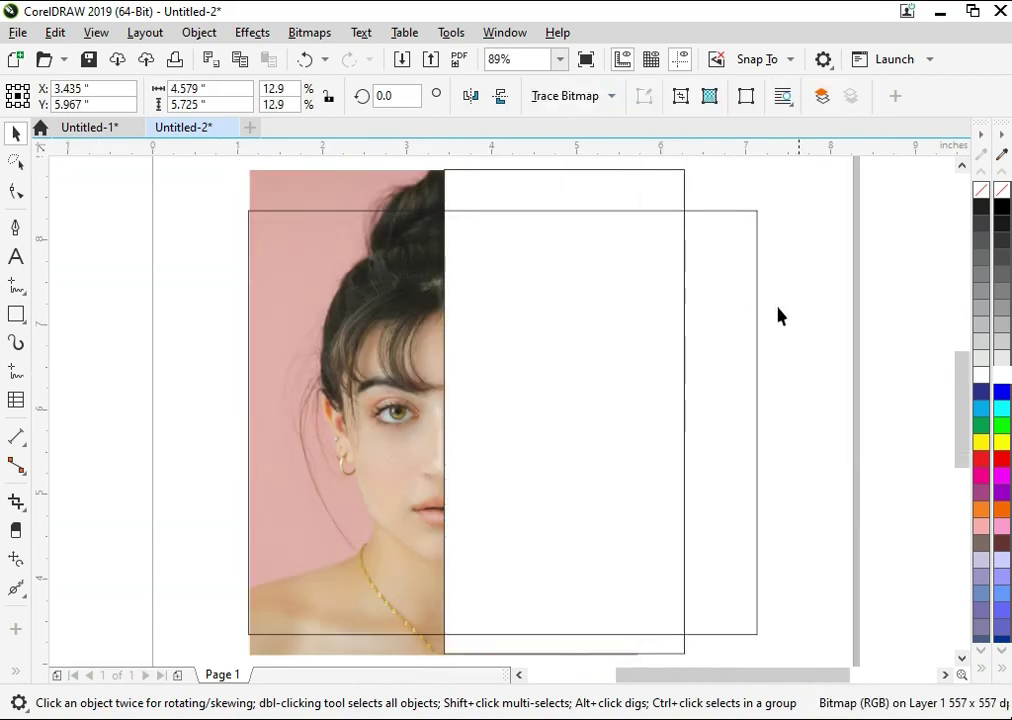
pyautogui.click(594, 203)
pyautogui.click(589, 224)
pyautogui.click(407, 192)
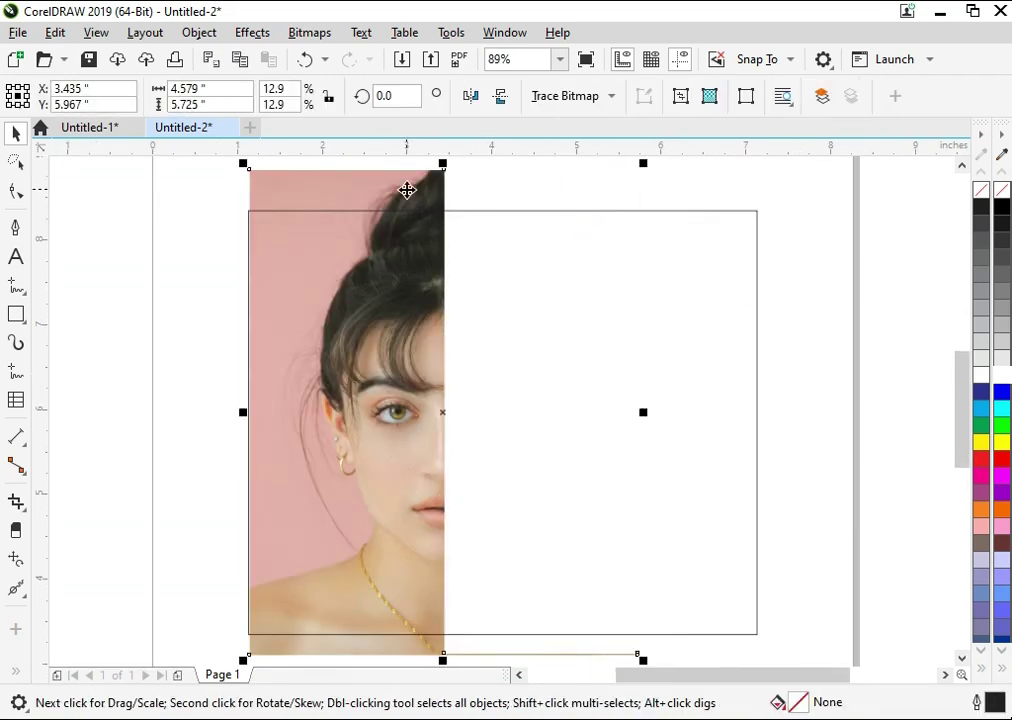
pyautogui.hotkey('ctrl', 'z')
# Copy the photo and rectangle, trim away the photo's right half, and delete the rectangle.
pyautogui.click(384, 185)
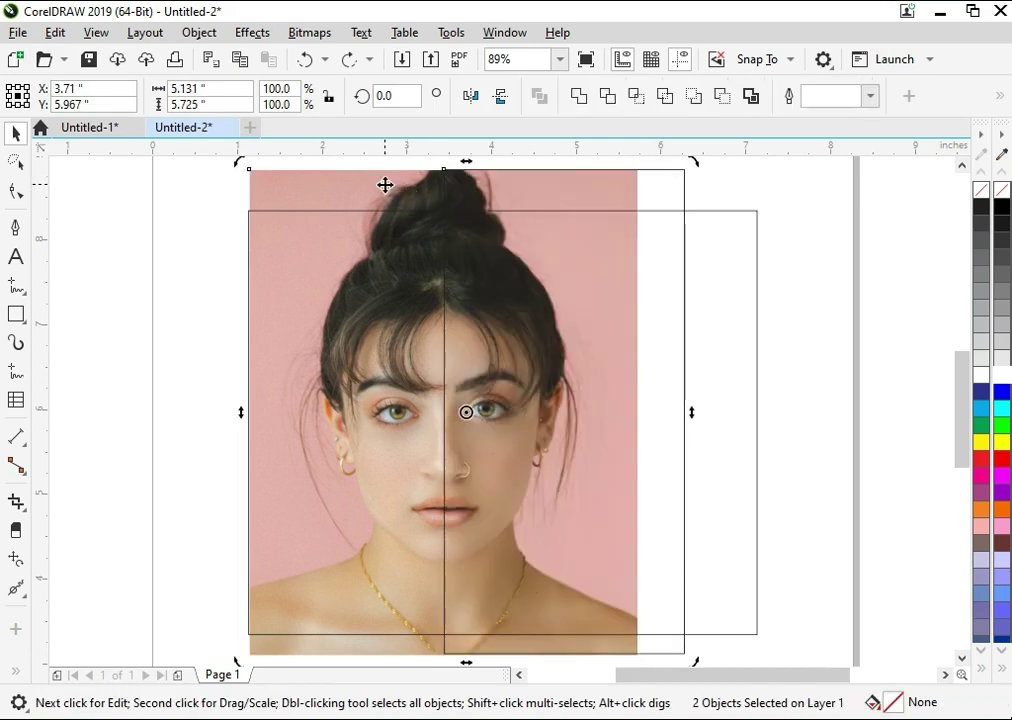
pyautogui.rightClick(403, 189)
pyautogui.click(448, 297)
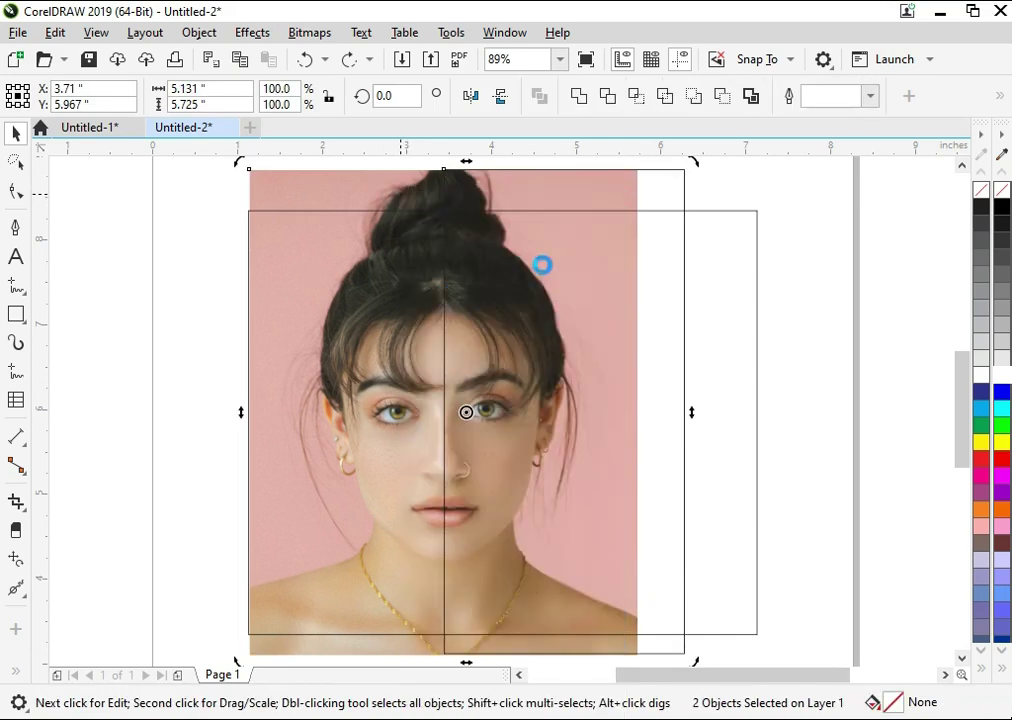
pyautogui.click(678, 192)
pyautogui.keyDown('shift'); pyautogui.click(391, 178); pyautogui.keyUp('shift')
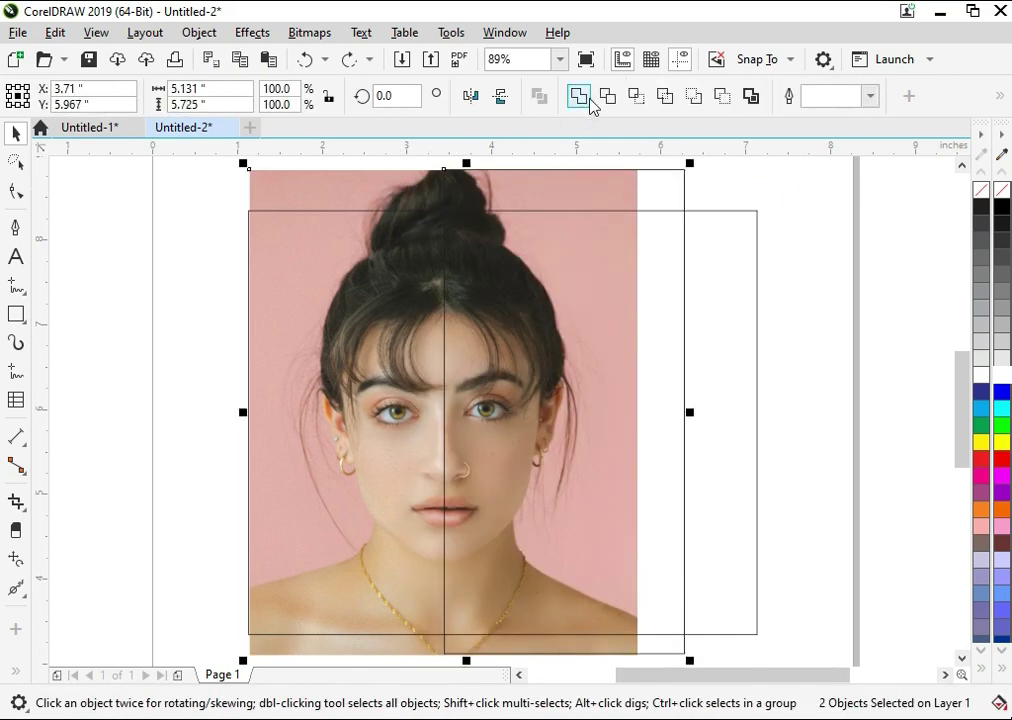
pyautogui.click(607, 96)
pyautogui.click(706, 229)
pyautogui.click(623, 185)
pyautogui.press('Delete')
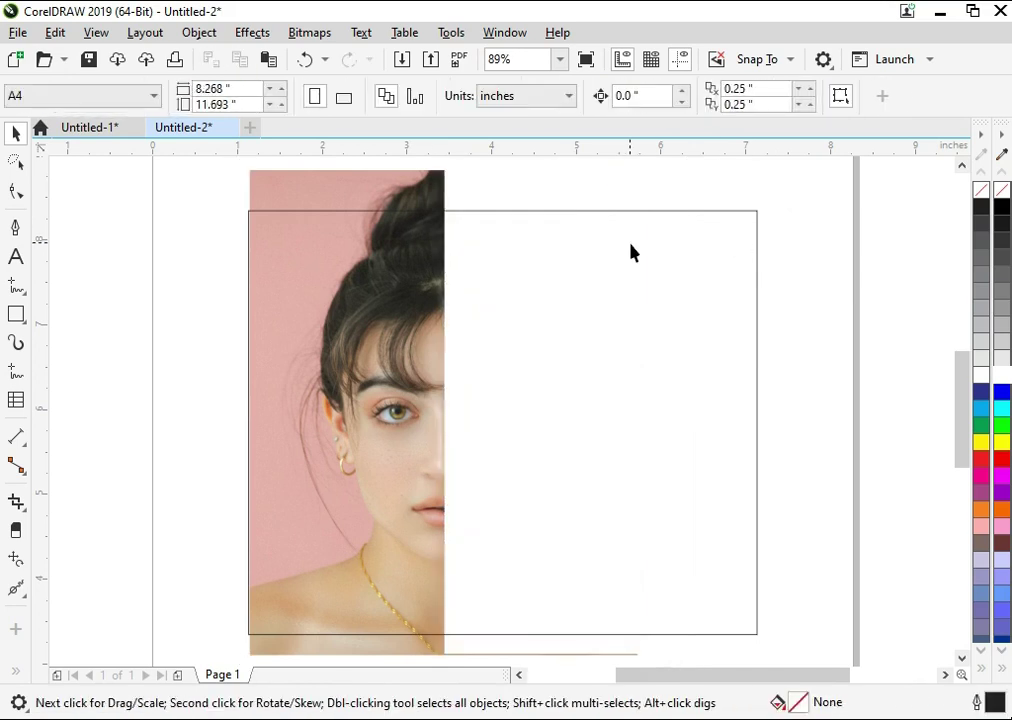
# Paste the half-face copy, mirror it horizontally, and check its alignment at the seam.
pyautogui.hotkey('ctrl', 'v')
pyautogui.click(779, 381)
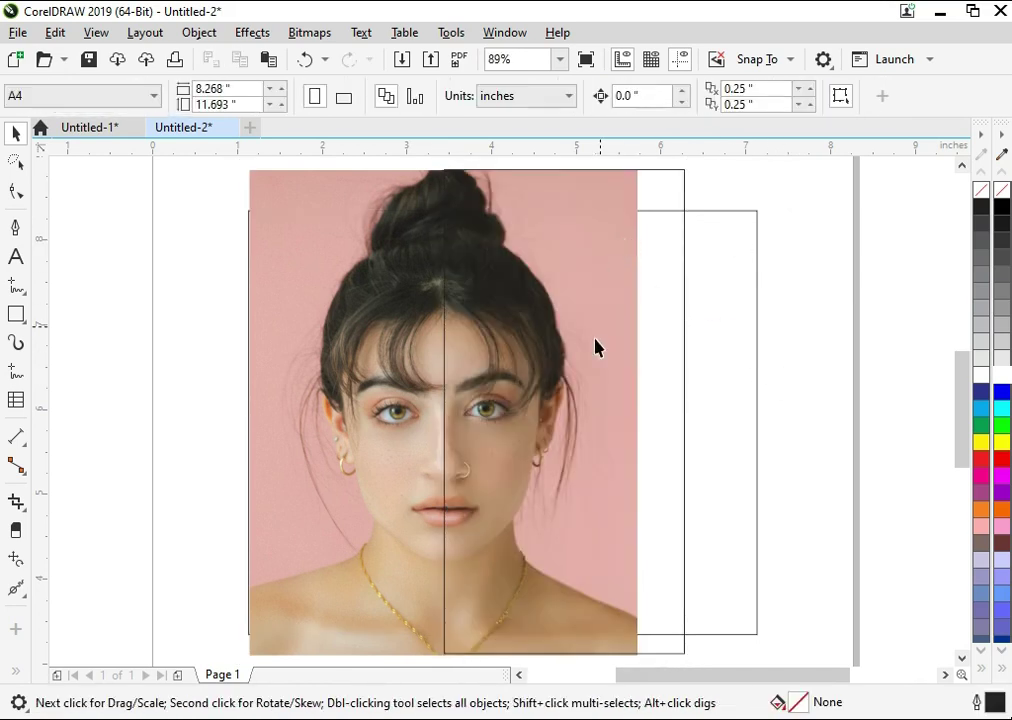
pyautogui.press('z')
pyautogui.moveTo(373, 343); pyautogui.dragTo(549, 520)
pyautogui.press('F3')
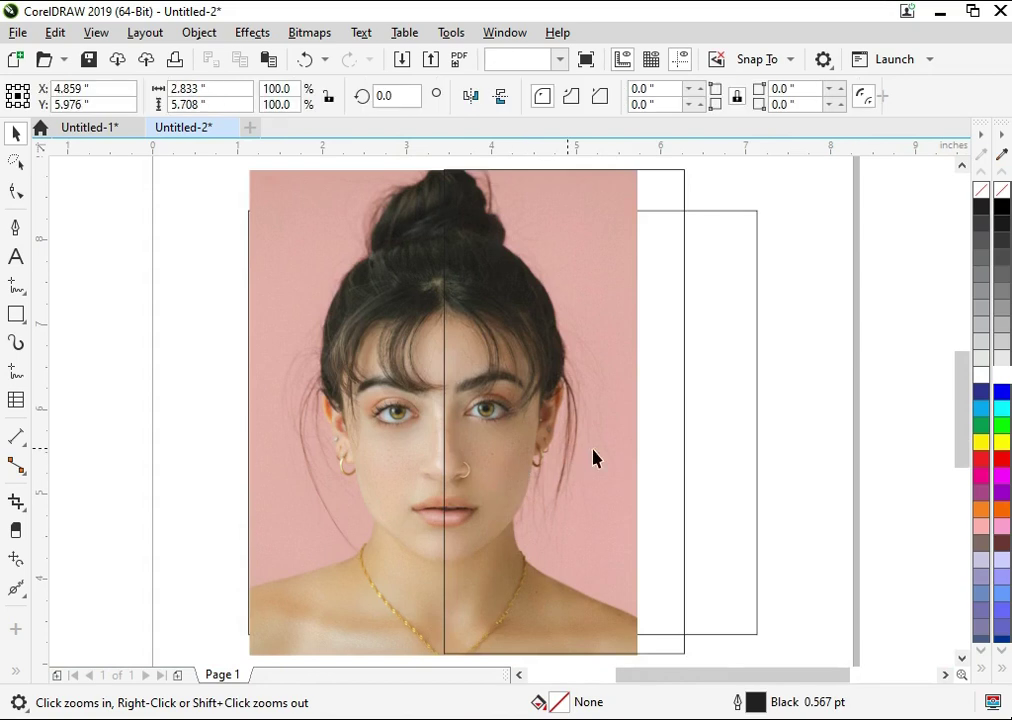
pyautogui.press('space')
pyautogui.moveTo(489, 365); pyautogui.dragTo(548, 371)
pyautogui.hotkey('ctrl', 'z')
pyautogui.hotkey('ctrl', 'z')
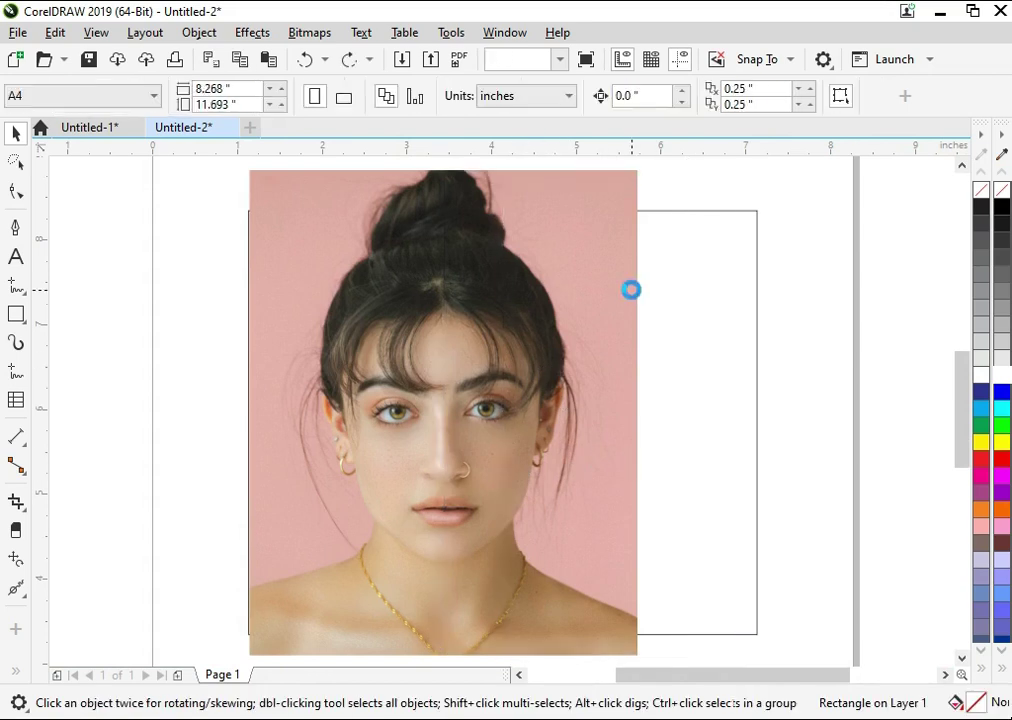
pyautogui.moveTo(560, 307); pyautogui.dragTo(596, 377)
pyautogui.press('Escape')
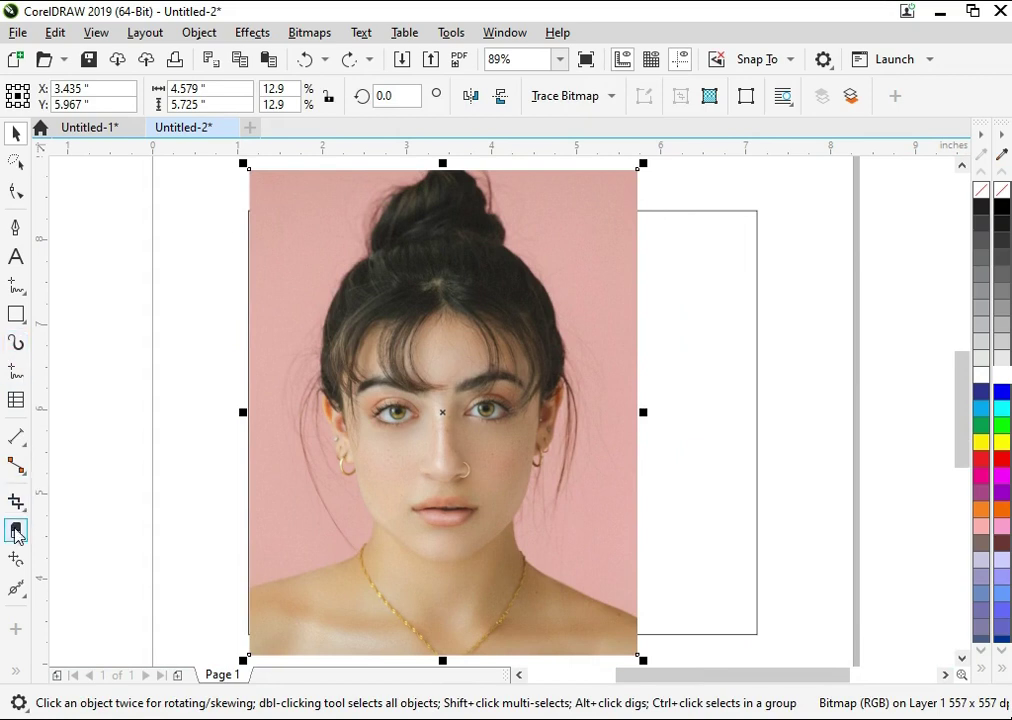
# Type 'Work Hard Dream Big' on four lines beside the photo and make it bold.
pyautogui.click(15, 256)
pyautogui.scroll(-3, 501, 327)
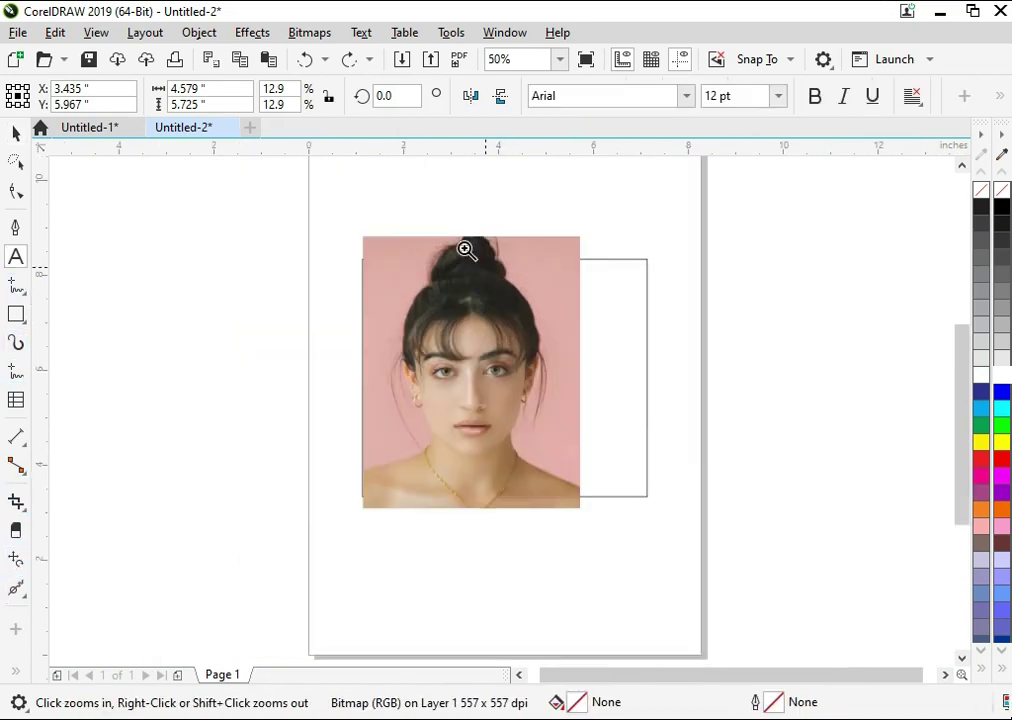
pyautogui.scroll(3, 689, 436)
pyautogui.click(514, 350)
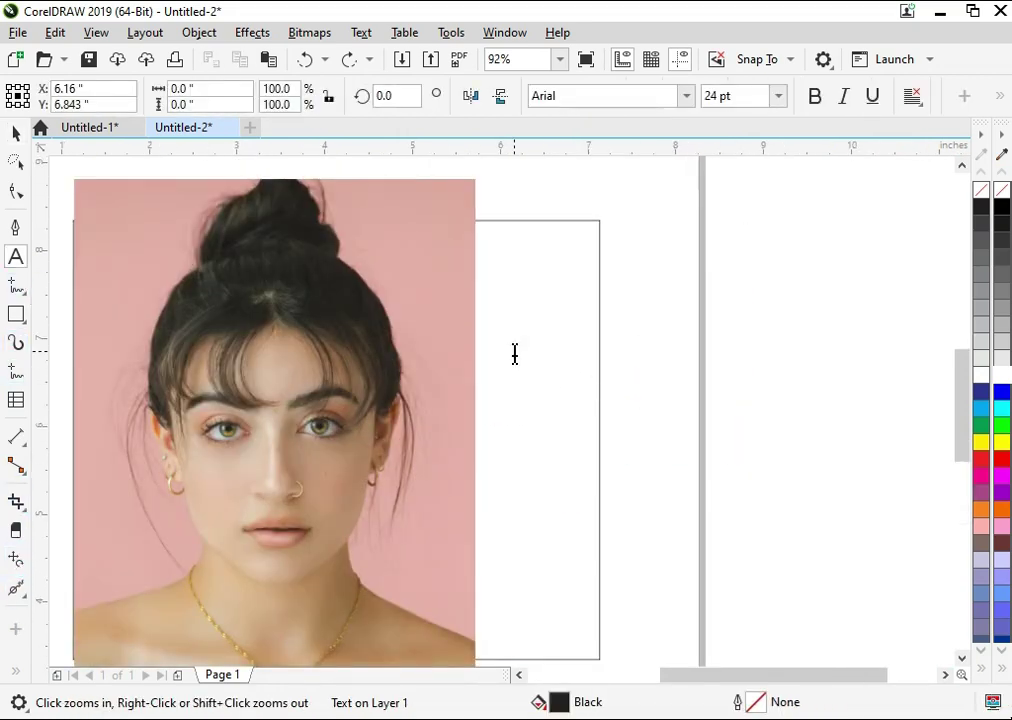
pyautogui.write('Work')
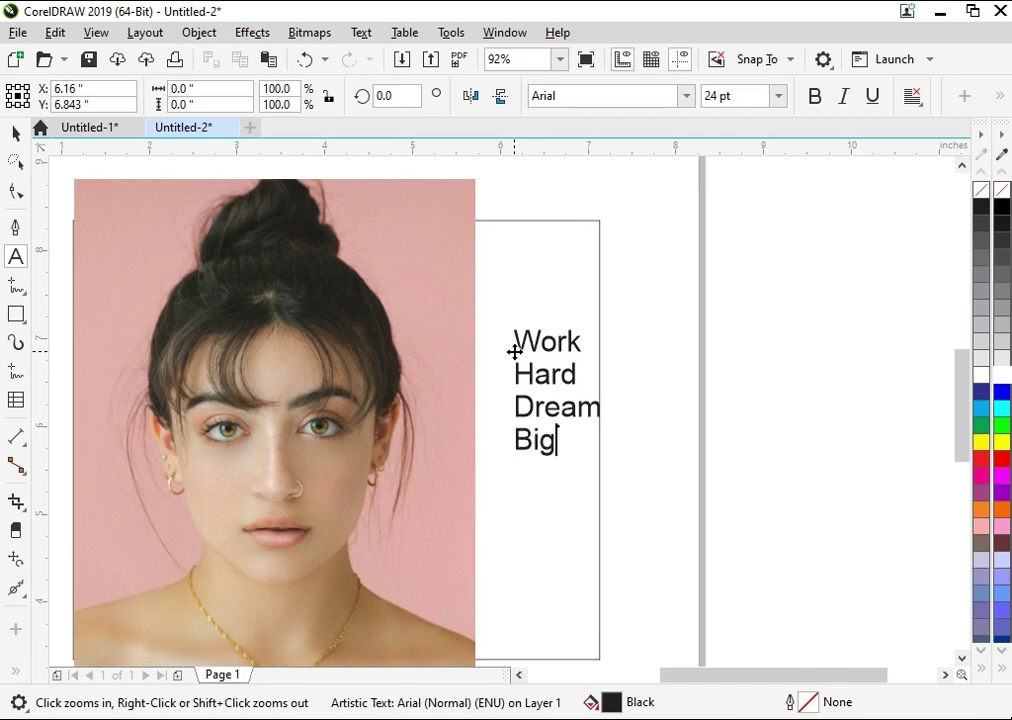
pyautogui.hotkey('ctrl', 'a')
pyautogui.hotkey('ctrl', 'b')
pyautogui.click(15, 133)
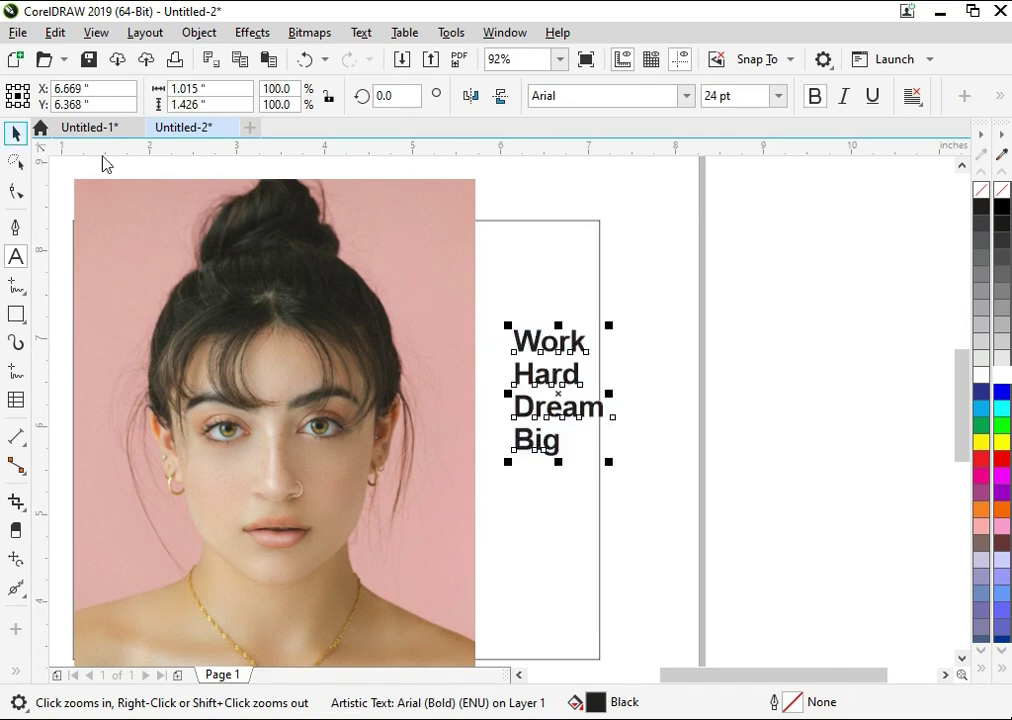
# Set the text in Bison Bold, enlarge it to about 67 pt, and move it over the face's right half.
pyautogui.write('Bison Bold')
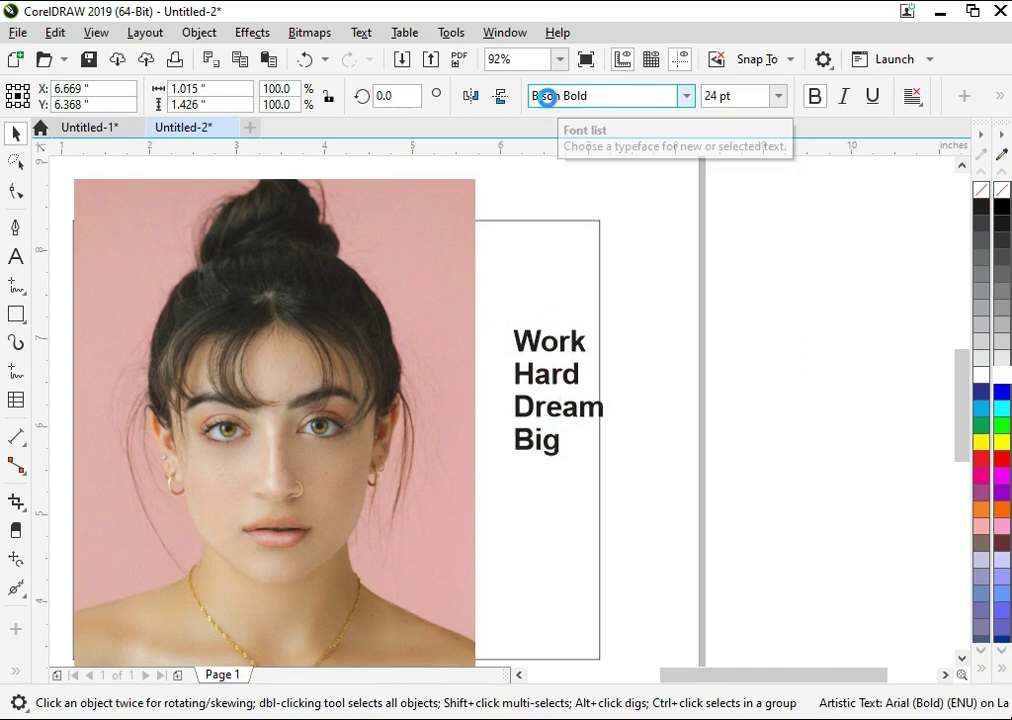
pyautogui.press('Return')
pyautogui.moveTo(580, 465); pyautogui.dragTo(690, 600)
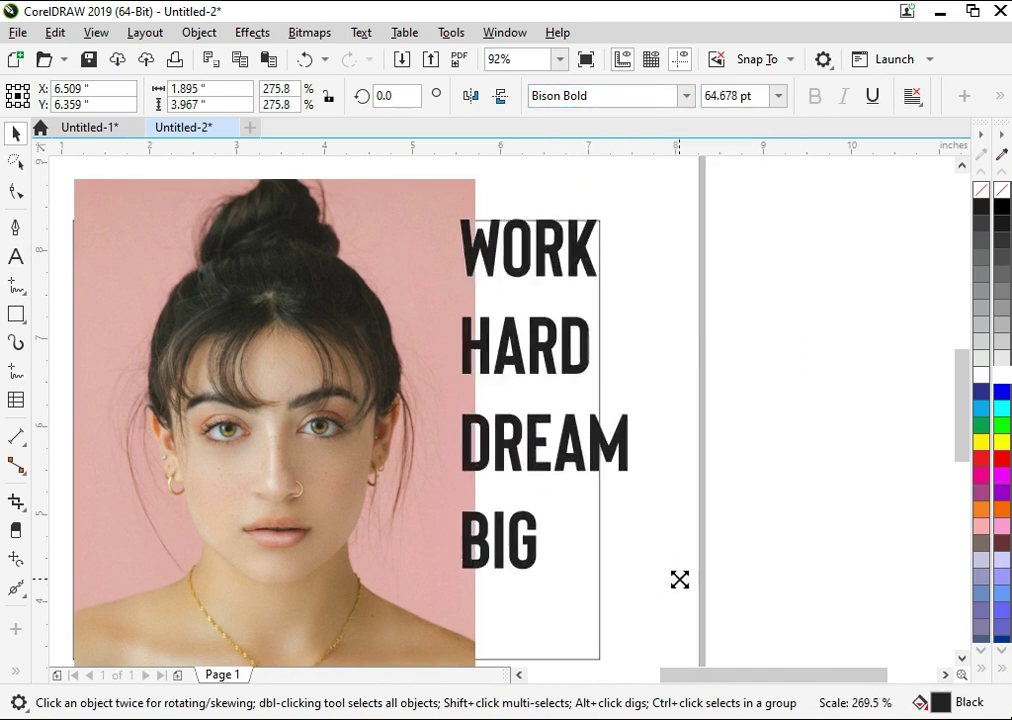
pyautogui.moveTo(576, 459)
pyautogui.mouseDown()
pyautogui.moveTo(497, 545)
pyautogui.moveTo(395, 549)
pyautogui.mouseUp()
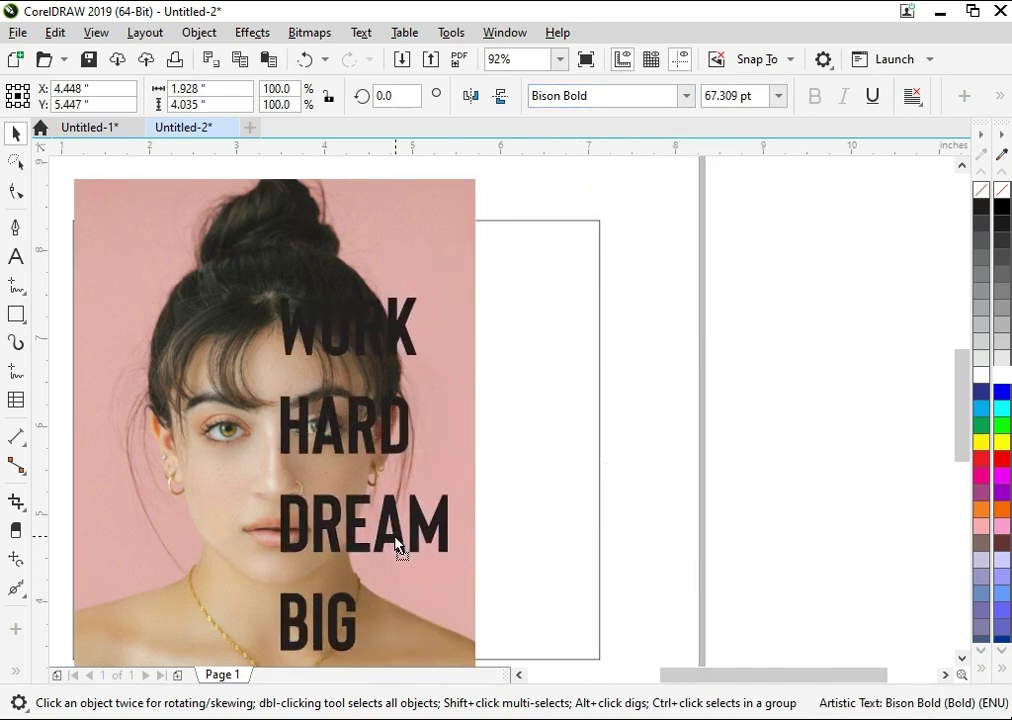
# Tighten the text's line spacing, shrink it to about 57 pt, and stretch it slightly wider.
pyautogui.press('z')
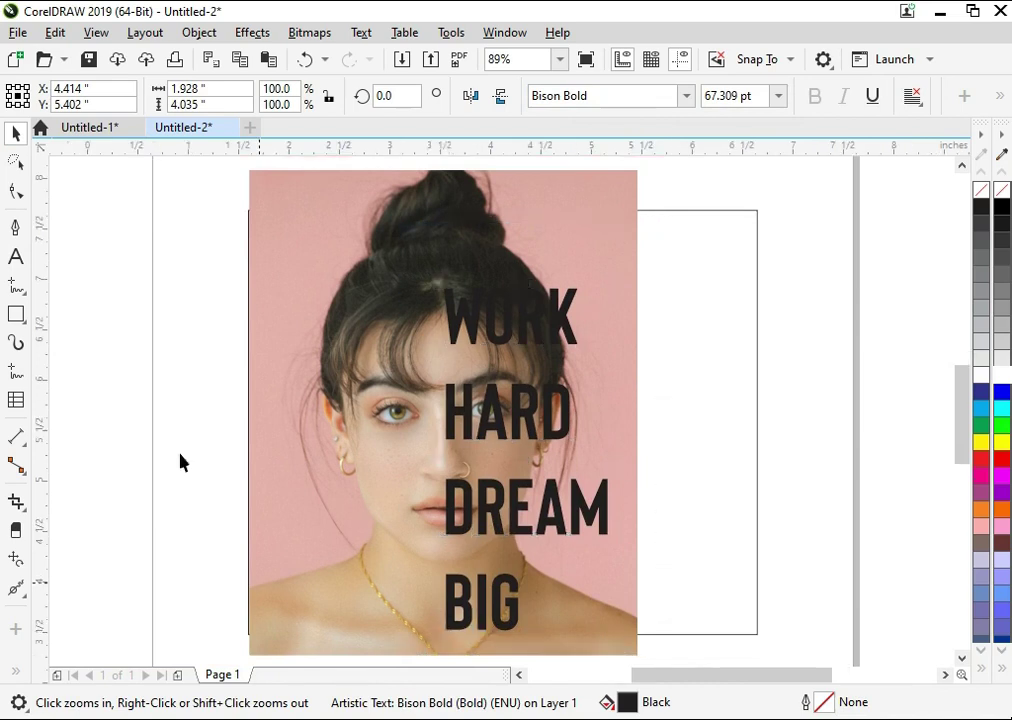
pyautogui.click(181, 463)
pyautogui.press('F10')
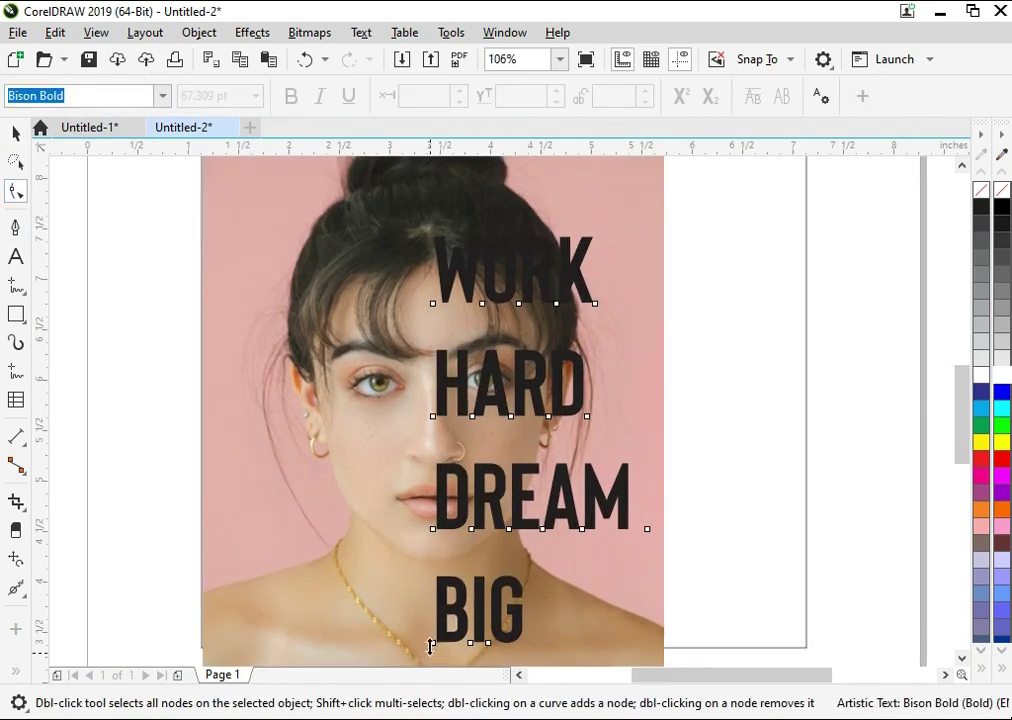
pyautogui.moveTo(431, 647); pyautogui.dragTo(432, 533)
pyautogui.press('space')
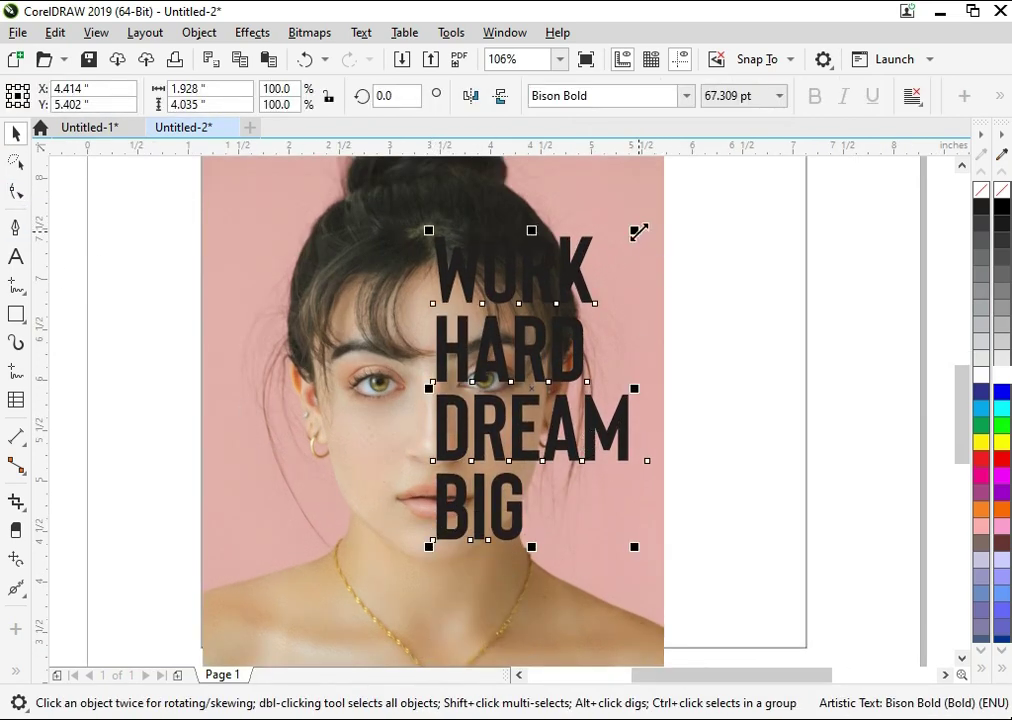
pyautogui.moveTo(638, 232); pyautogui.dragTo(622, 255)
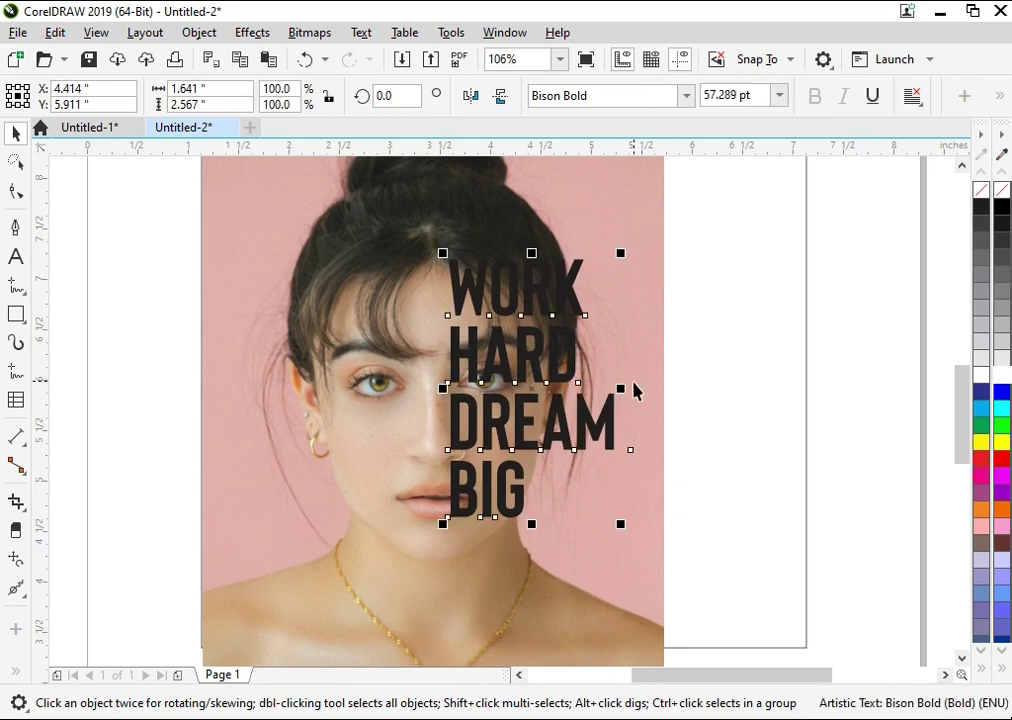
pyautogui.moveTo(627, 391)
pyautogui.mouseDown()
pyautogui.moveTo(638, 390)
pyautogui.moveTo(596, 428)
pyautogui.mouseUp()
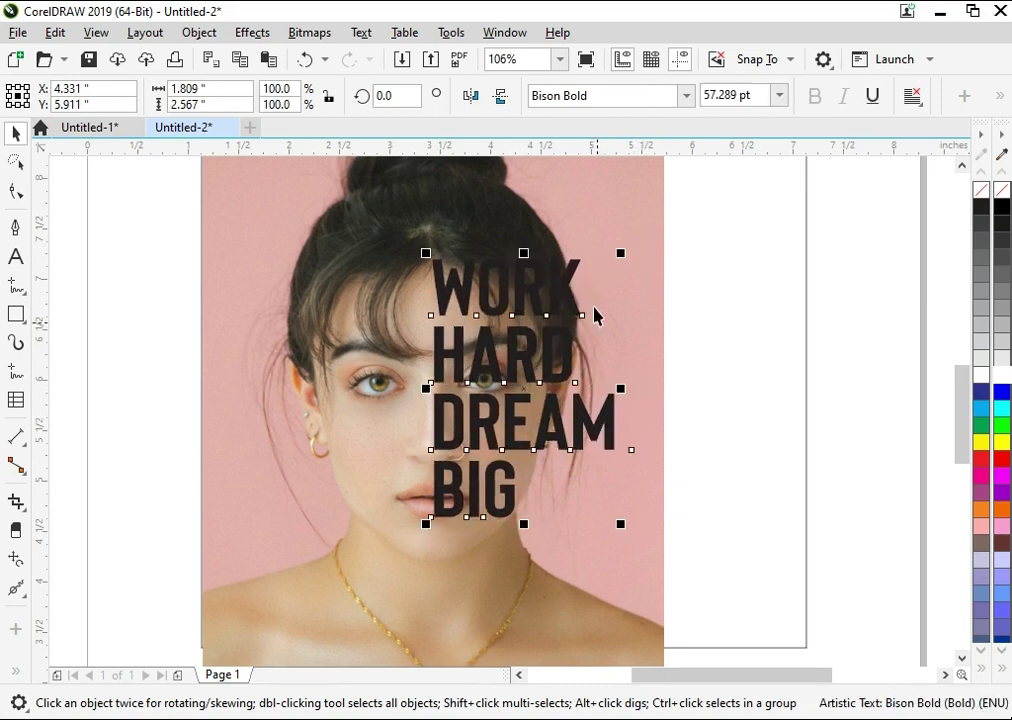
pyautogui.click(616, 195)
# PowerClip the photo inside the WORK HARD DREAM BIG text and nudge it right.
pyautogui.rightClick(616, 195)
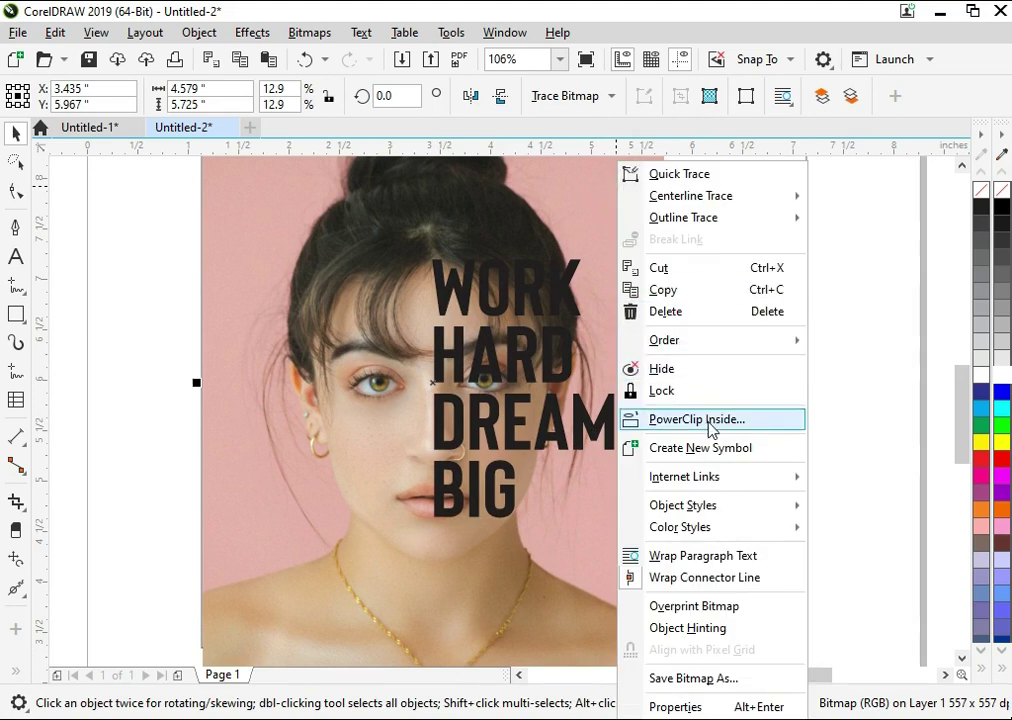
pyautogui.click(708, 419)
pyautogui.click(548, 298)
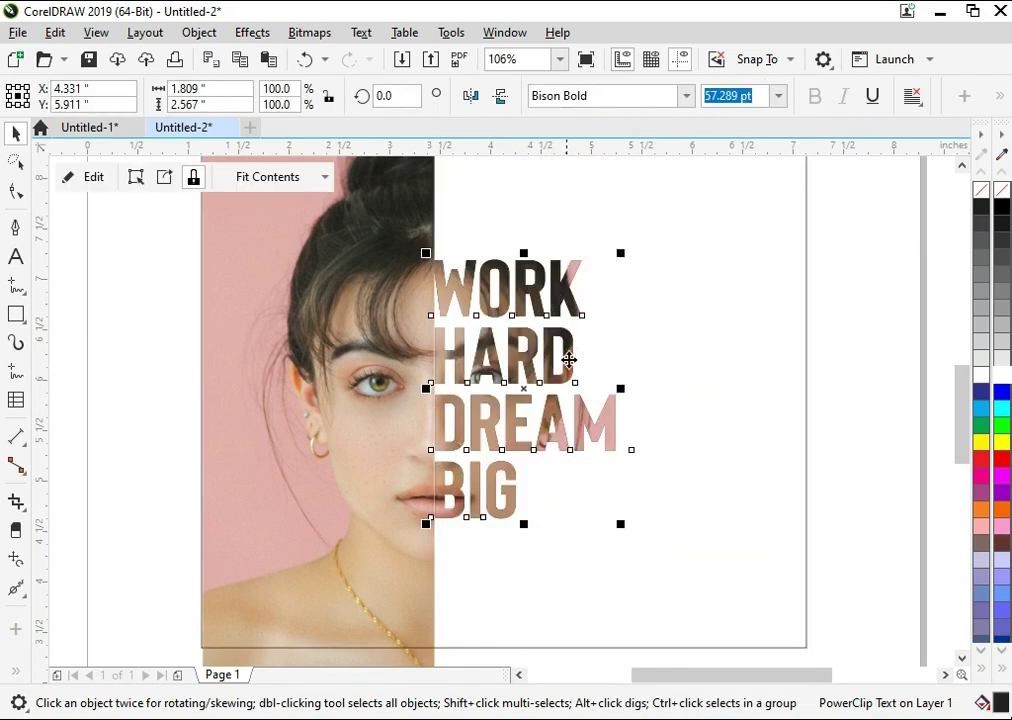
pyautogui.scroll(-1, 568, 360)
pyautogui.moveTo(553, 328); pyautogui.dragTo(558, 328)
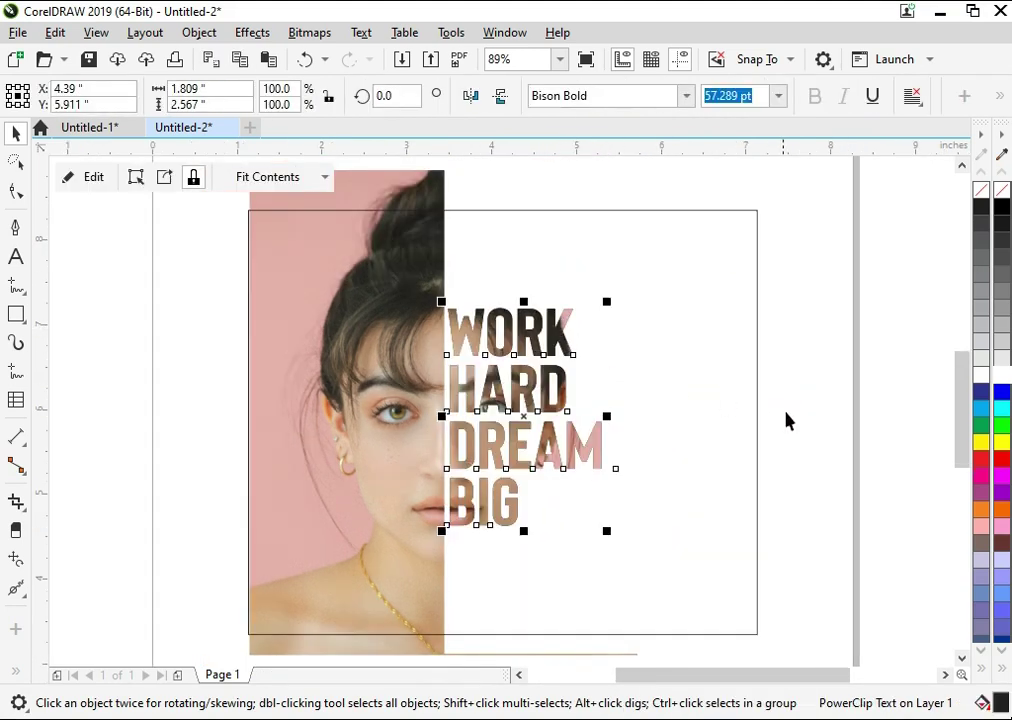
pyautogui.click(786, 420)
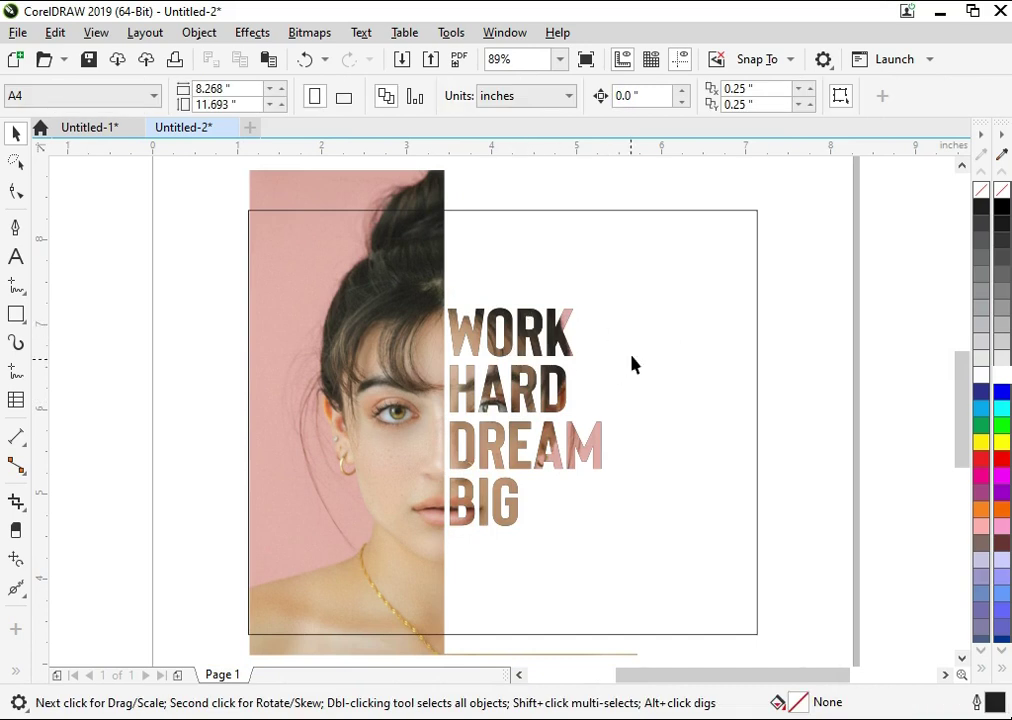
# Group the half-face photo with the photo-filled text and PowerClip them inside the rectangle frame.
pyautogui.scroll(3, 459, 359)
pyautogui.scroll(-4, 430, 338)
pyautogui.press('space')
pyautogui.click(443, 305)
pyautogui.keyDown('shift'); pyautogui.click(445, 312); pyautogui.keyUp('shift')
pyautogui.hotkey('ctrl', 'g')
pyautogui.rightClick(460, 323)
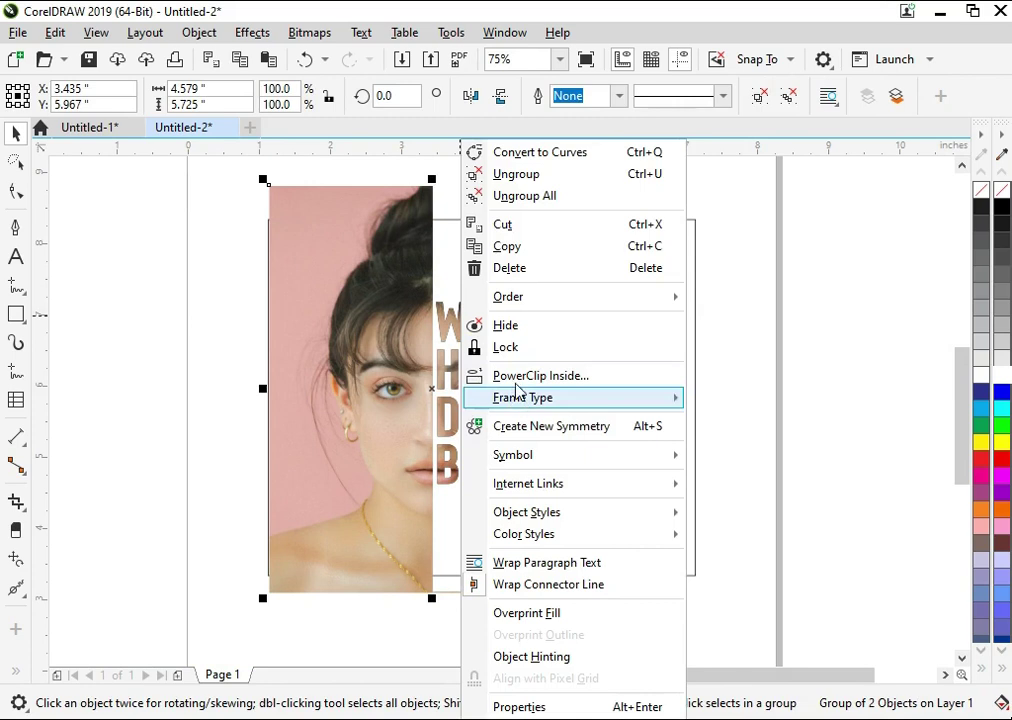
pyautogui.click(505, 375)
pyautogui.click(641, 260)
pyautogui.click(792, 375)
pyautogui.press('F4')
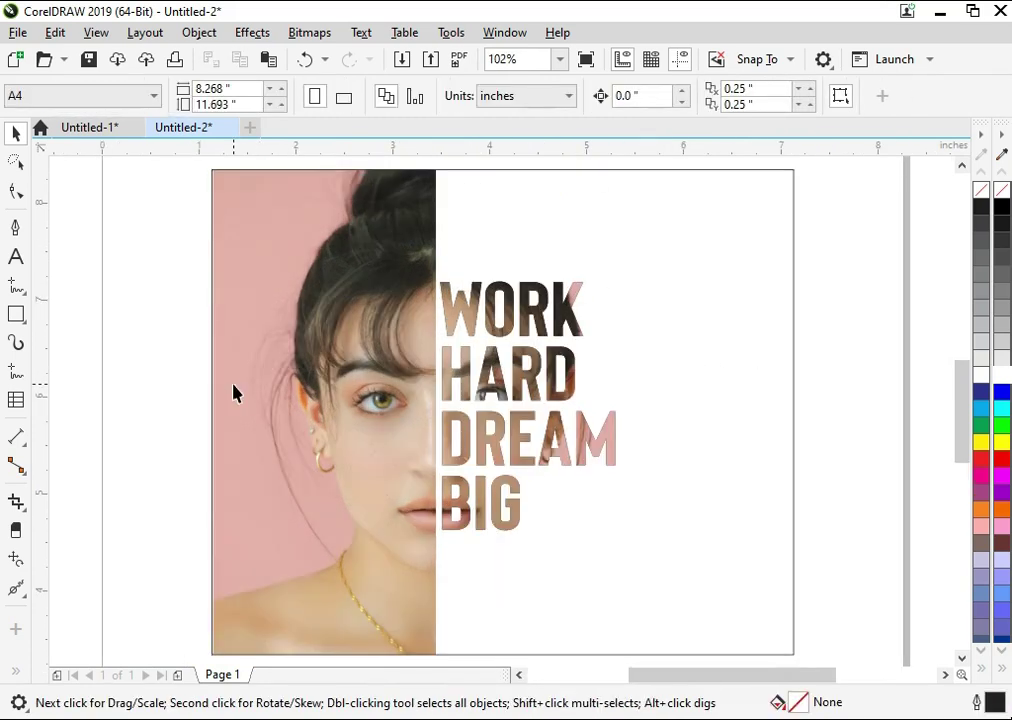
pyautogui.click(22, 322)
# Draw a circle over the top-right page corner and place a duplicate over the lower-left corner.
pyautogui.click(78, 357)
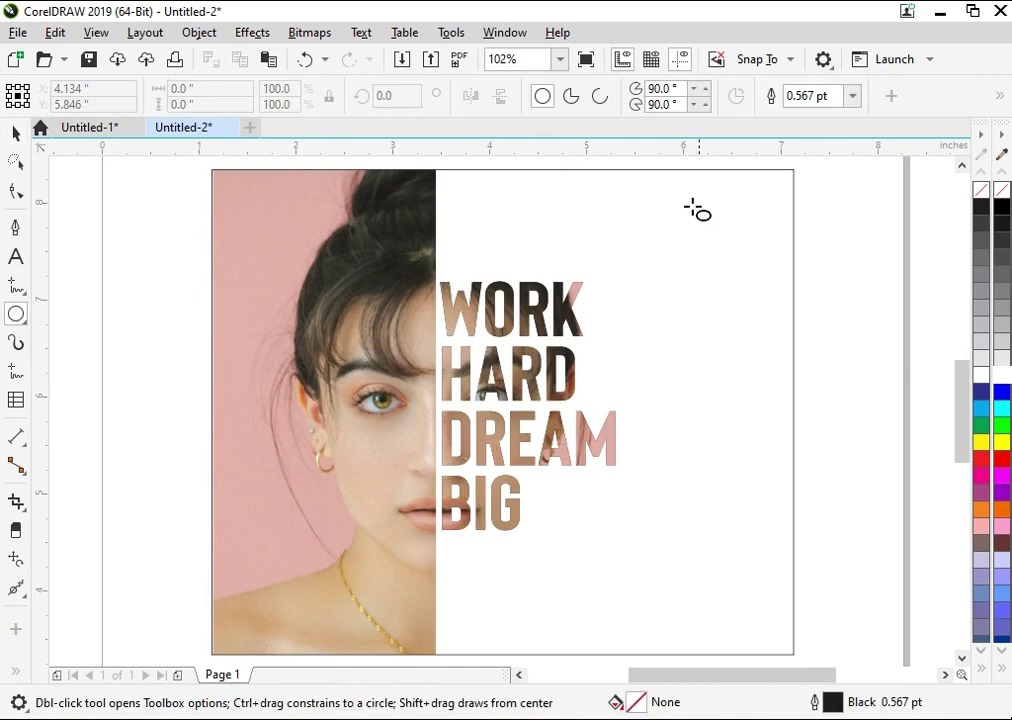
pyautogui.moveTo(611, 172); pyautogui.dragTo(849, 398)
pyautogui.press('space')
pyautogui.moveTo(786, 347)
pyautogui.mouseDown()
pyautogui.moveTo(802, 300)
pyautogui.moveTo(790, 310)
pyautogui.moveTo(768, 305)
pyautogui.moveTo(707, 276)
pyautogui.moveTo(332, 549)
pyautogui.mouseUp()
pyautogui.press('F4')
pyautogui.press('F4')
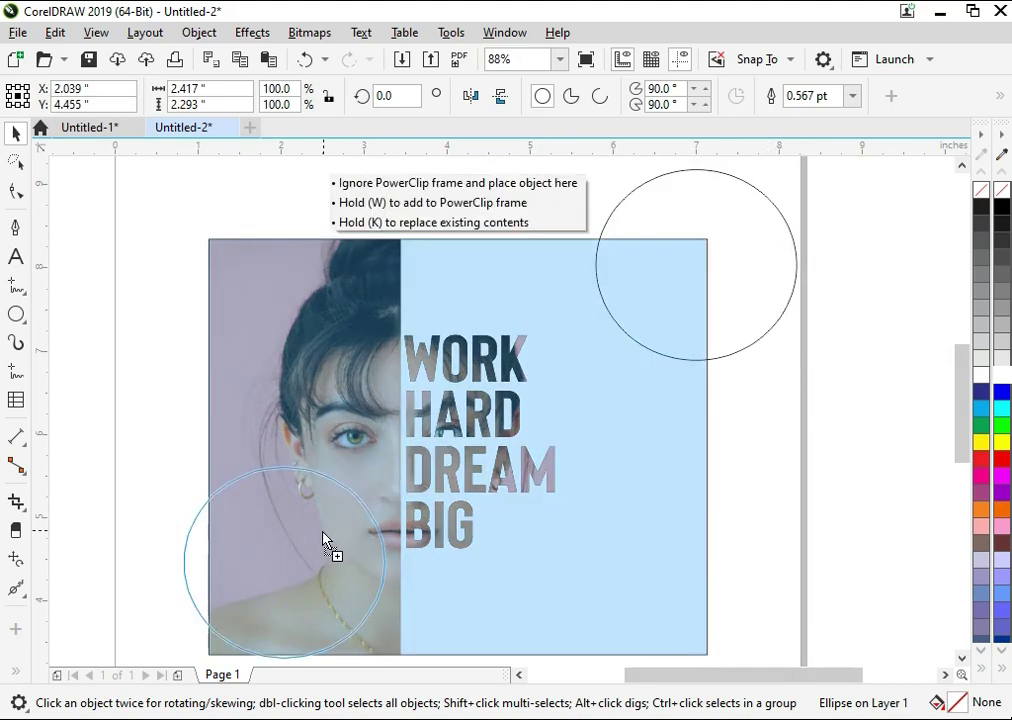
pyautogui.scroll(2, 439, 384)
pyautogui.moveTo(439, 384); pyautogui.dragTo(300, 522)
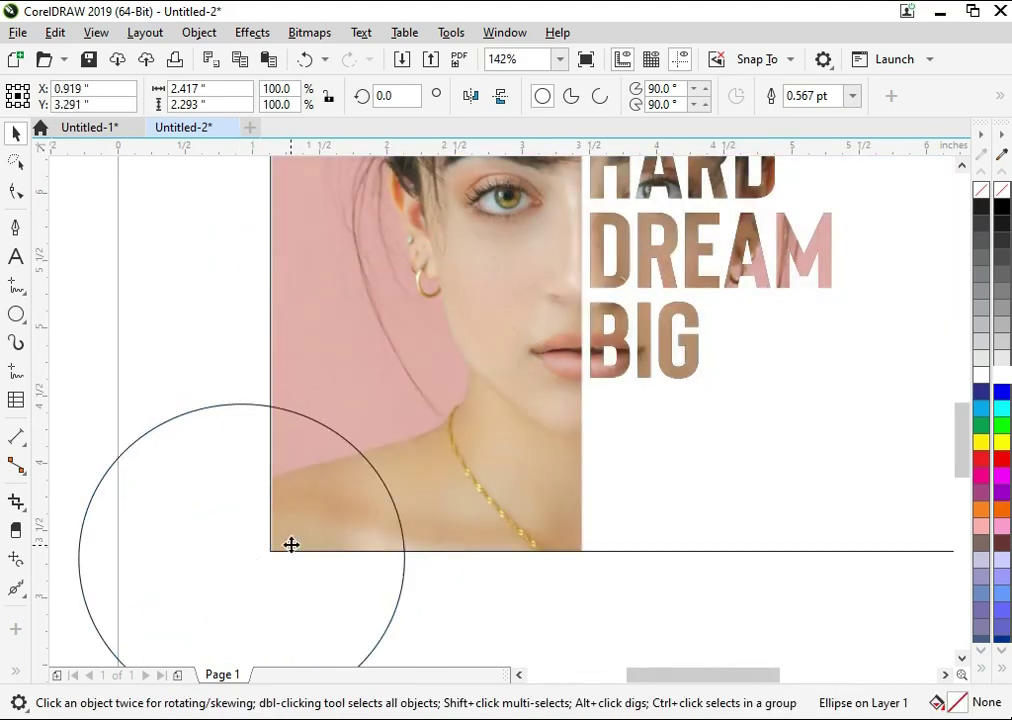
pyautogui.press('F4')
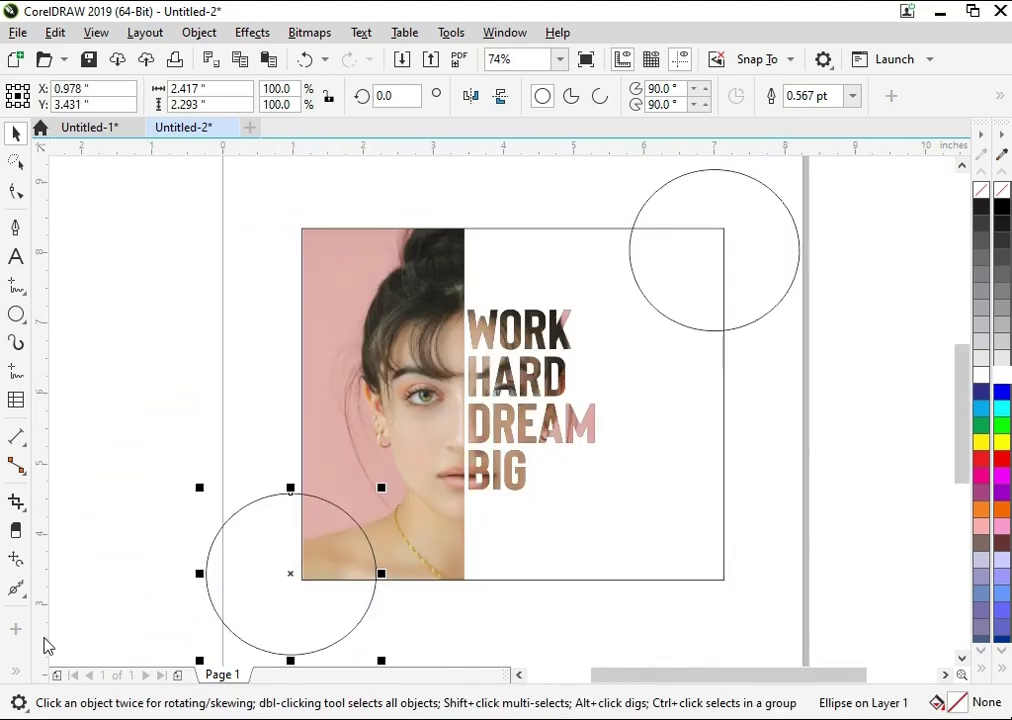
# Sample the portrait background's pink with the Color Eyedropper and fill both circles with it.
pyautogui.click(24, 667)
pyautogui.click(48, 358)
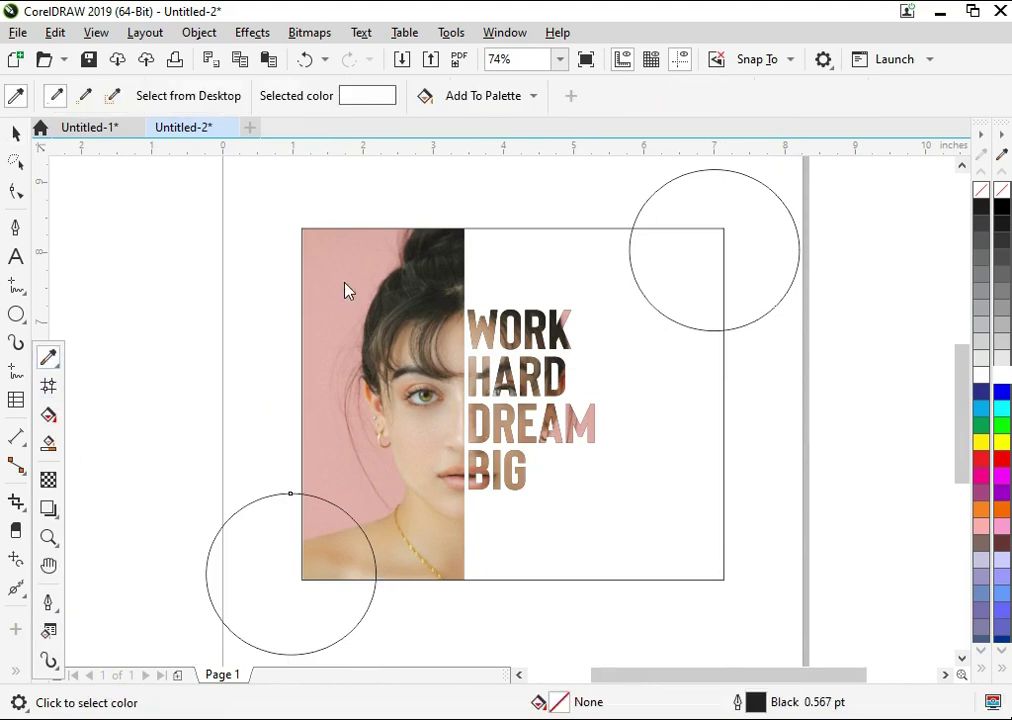
pyautogui.click(378, 253)
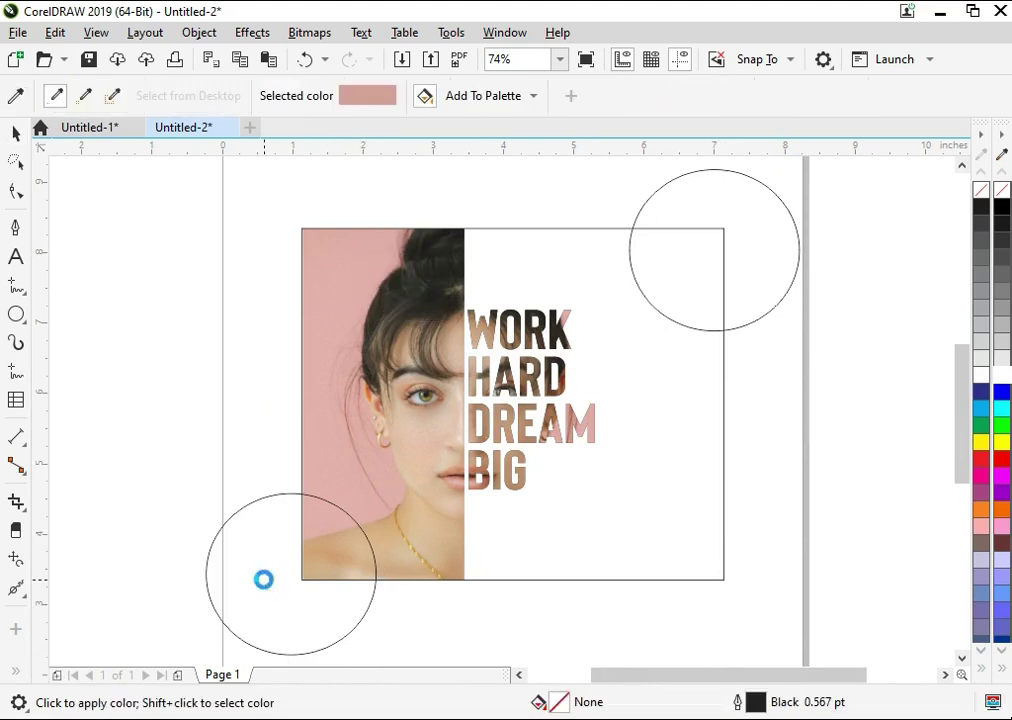
pyautogui.click(262, 580)
pyautogui.press('space')
pyautogui.keyDown('shift'); pyautogui.click(725, 226); pyautogui.keyUp('shift')
pyautogui.click(740, 226)
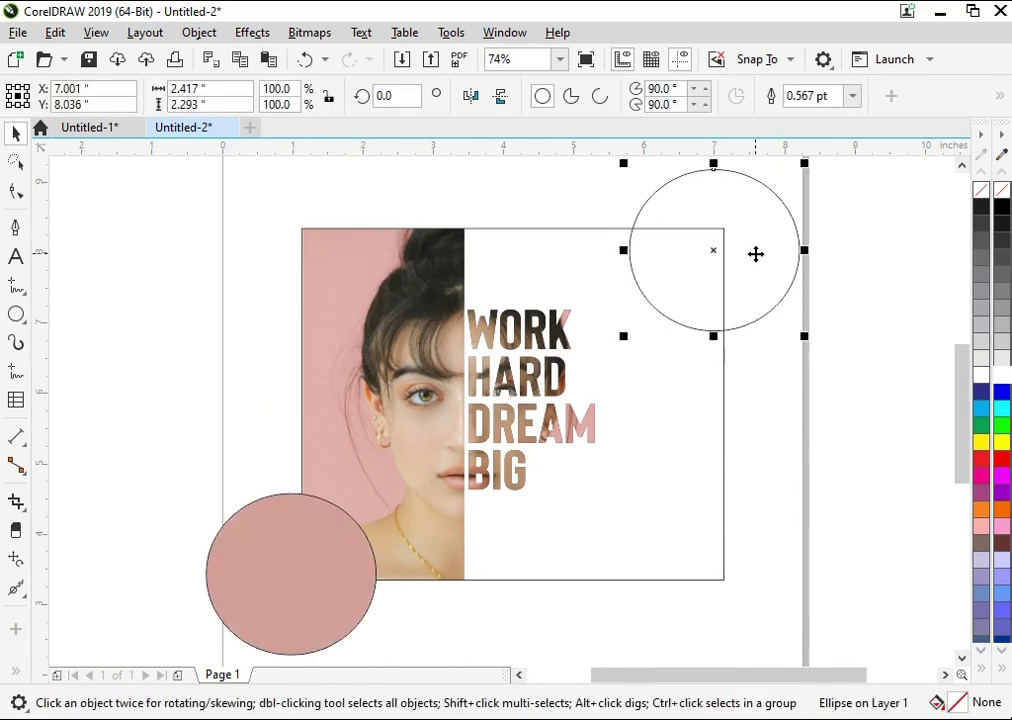
pyautogui.click(755, 253)
pyautogui.keyDown('shift'); pyautogui.click(295, 572); pyautogui.keyUp('shift')
# Remove the outline from both corner circles and fill them darker mauve #8B6764.
pyautogui.press('F12')
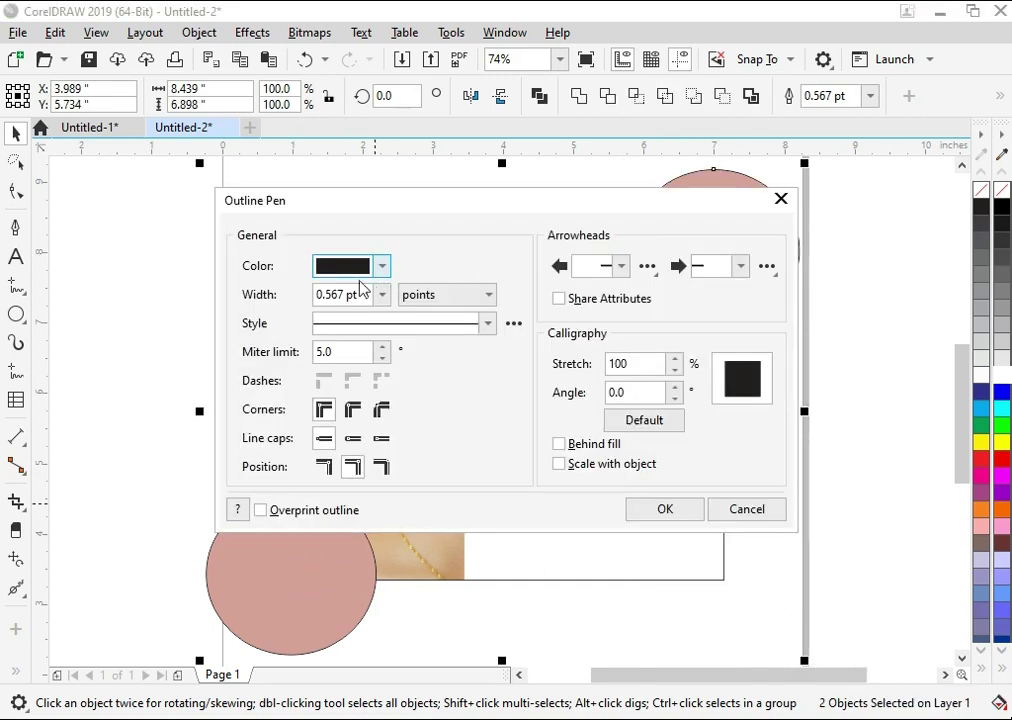
pyautogui.doubleClick(345, 294)
pyautogui.press('Escape')
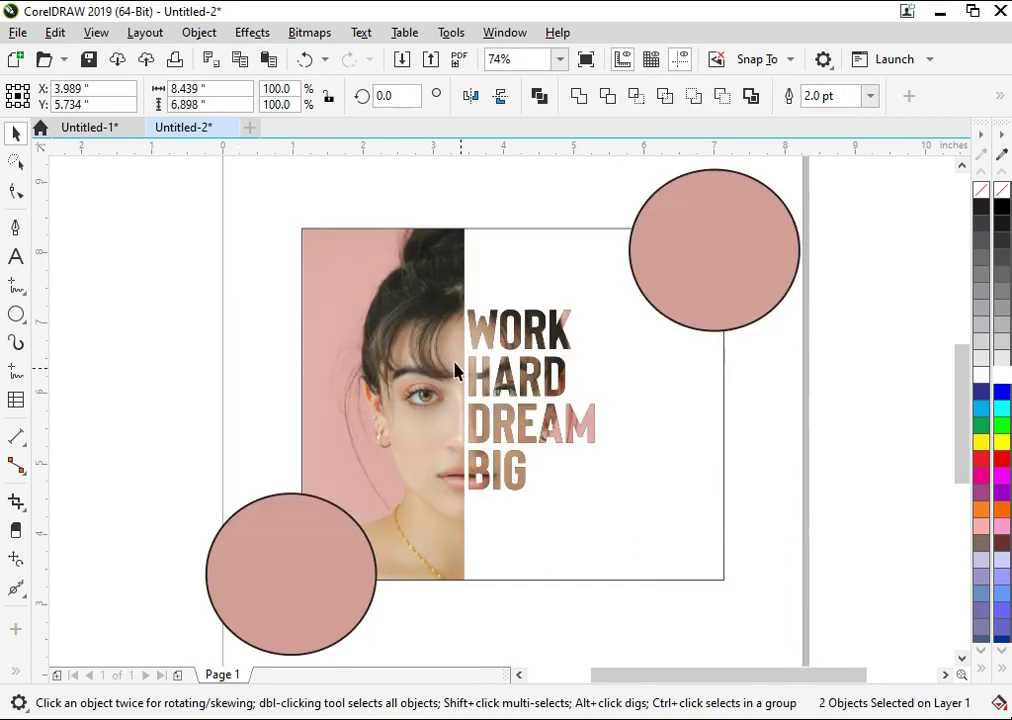
pyautogui.rightClick(1000, 196)
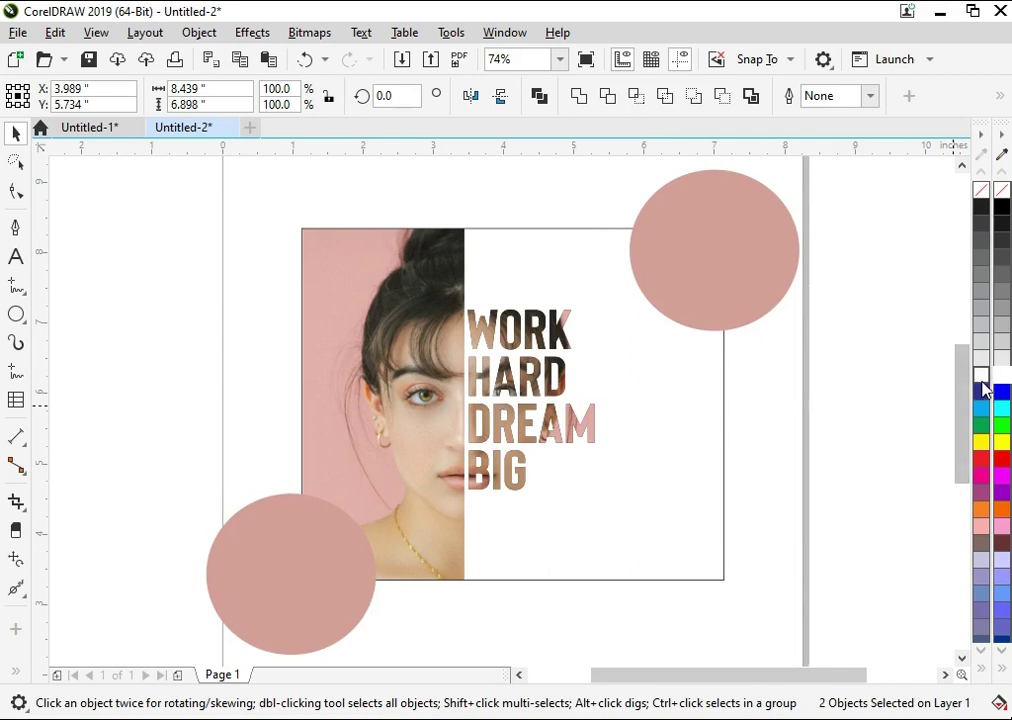
pyautogui.hotkey('shift', 'F11')
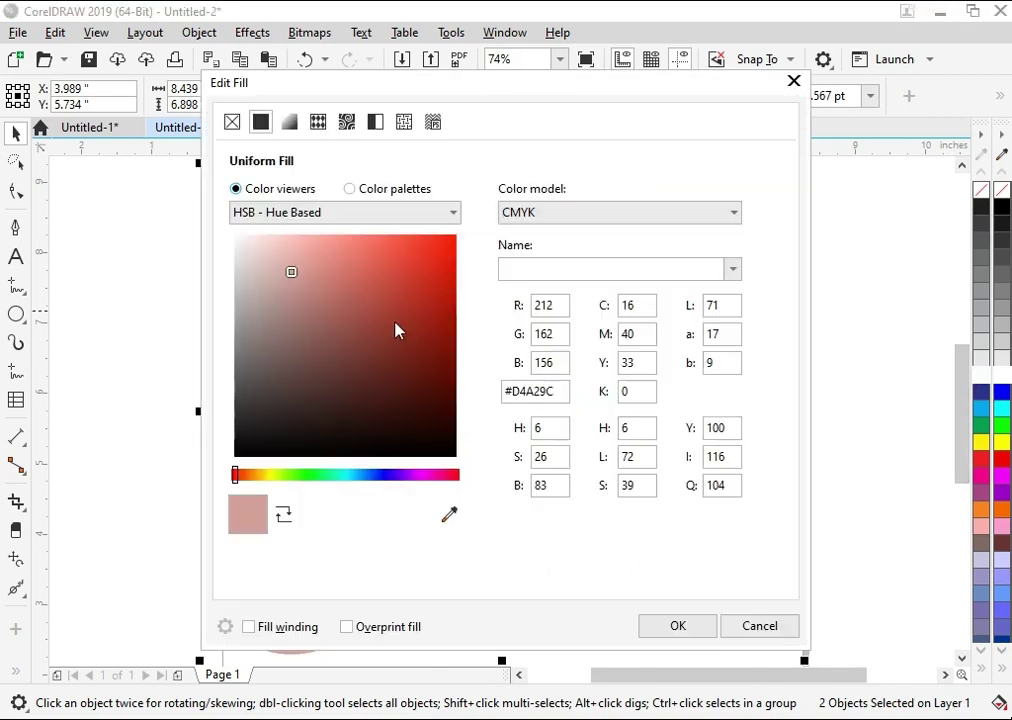
pyautogui.moveTo(280, 303); pyautogui.dragTo(300, 338)
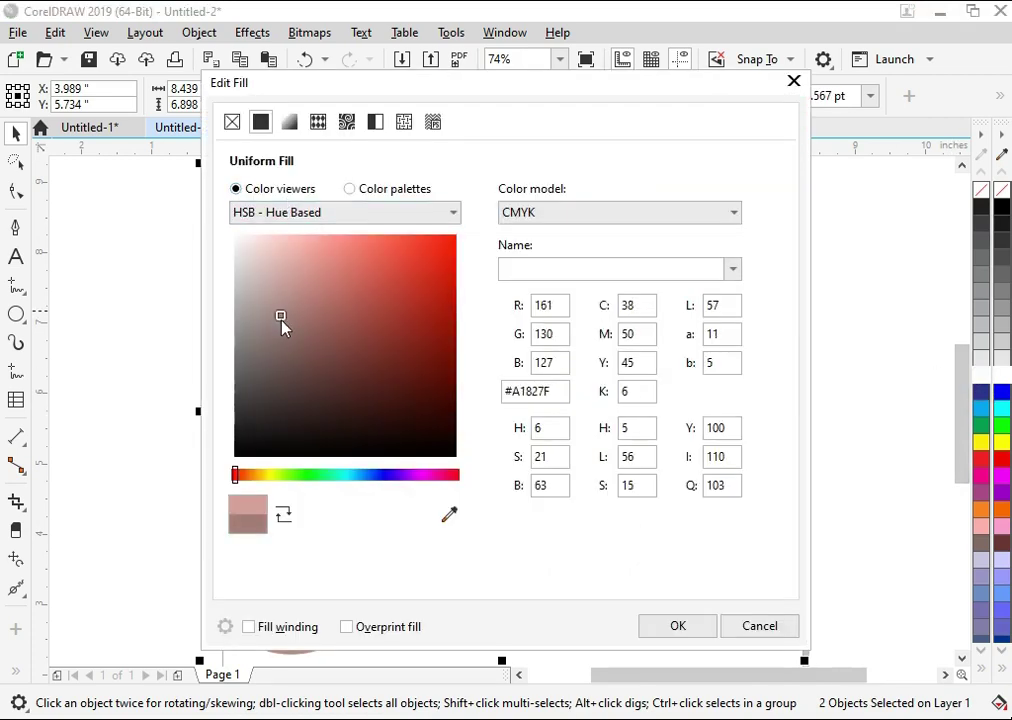
pyautogui.click(671, 626)
# Group the two circles and PowerClip them inside the page frame so only quarter-sections show.
pyautogui.click(806, 470)
pyautogui.click(707, 285)
pyautogui.keyDown('shift'); pyautogui.click(307, 535); pyautogui.keyUp('shift')
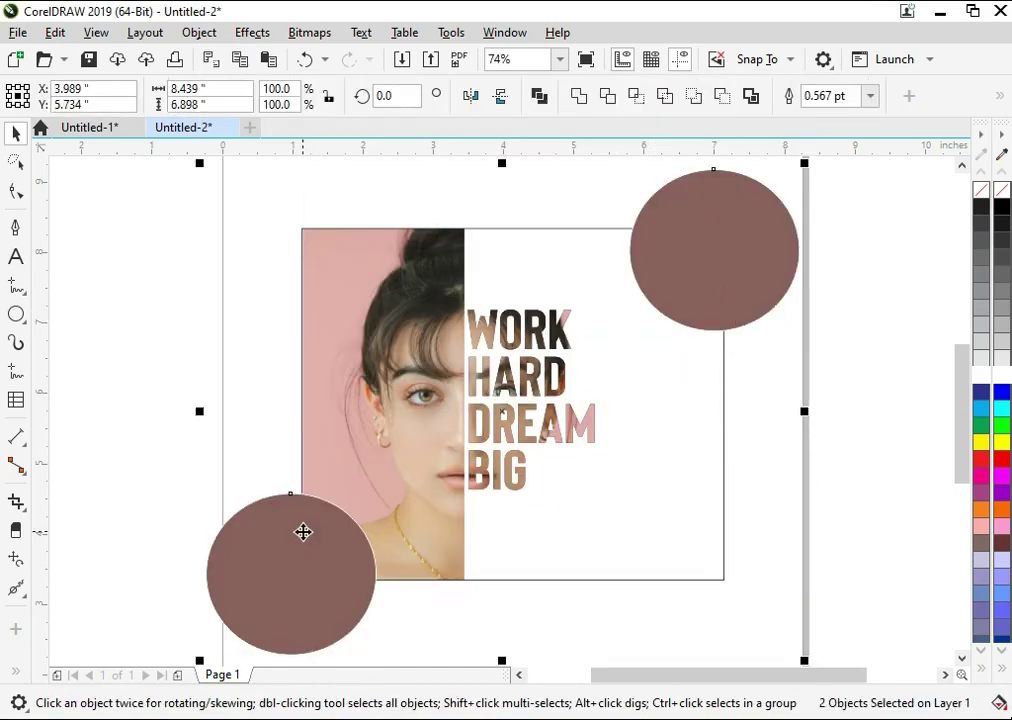
pyautogui.hotkey('ctrl', 'g')
pyautogui.rightClick(305, 532)
pyautogui.click(420, 346)
pyautogui.click(484, 446)
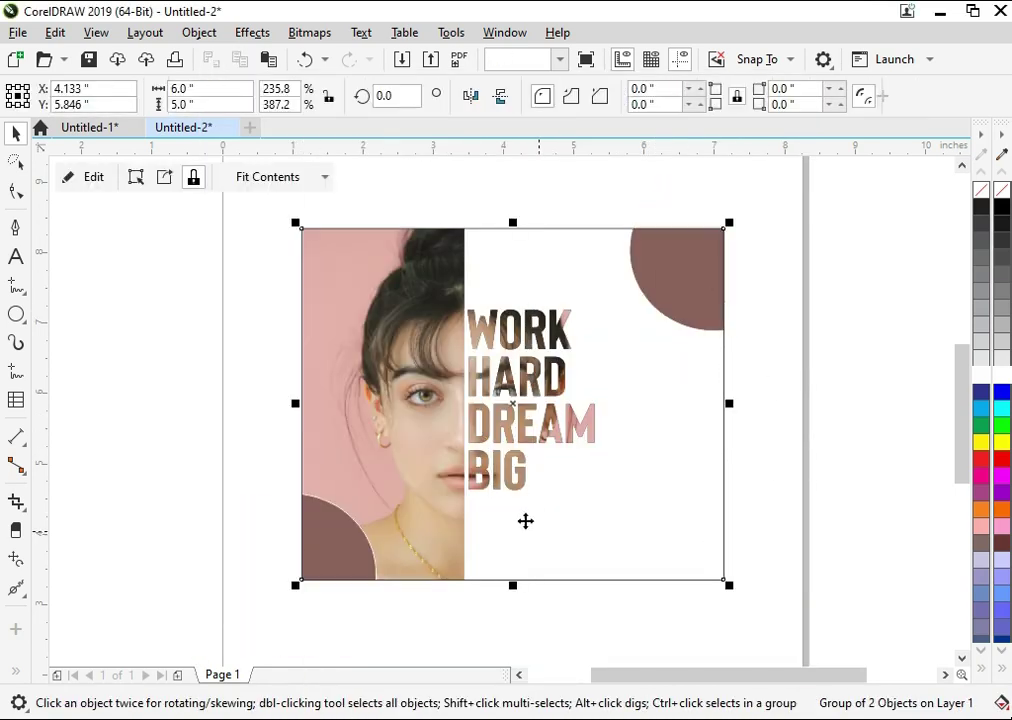
pyautogui.press('Escape')
pyautogui.scroll(2, 545, 385)
# Draw a rectangle inset from the page edges as the inner border frame.
pyautogui.click(16, 316)
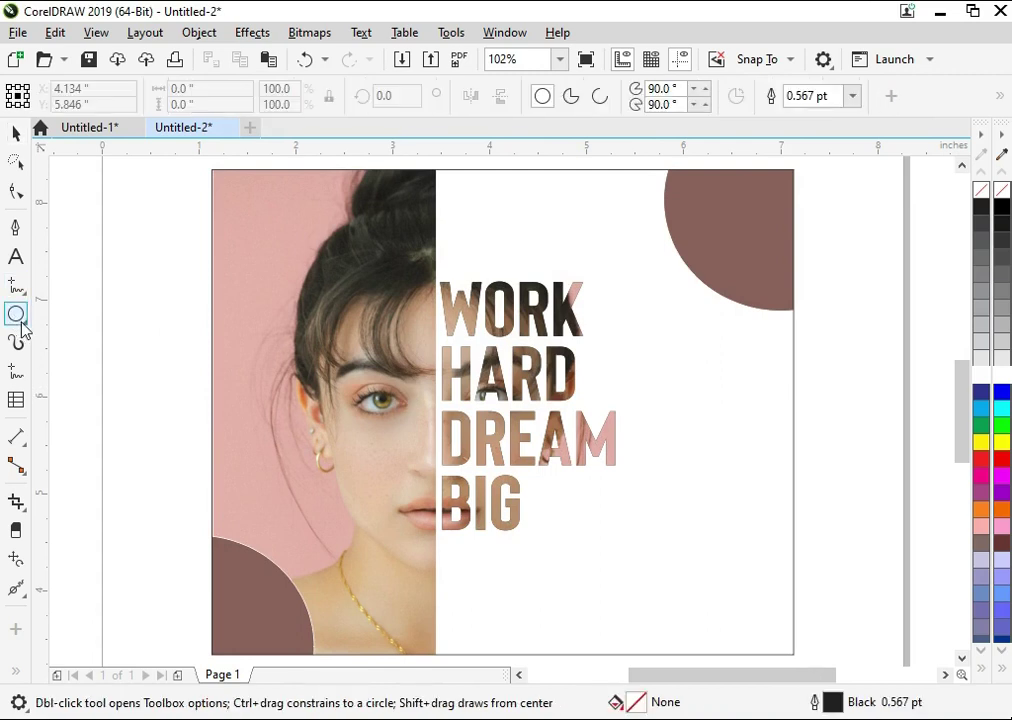
pyautogui.click(22, 322)
pyautogui.click(80, 314)
pyautogui.moveTo(236, 198); pyautogui.dragTo(770, 634)
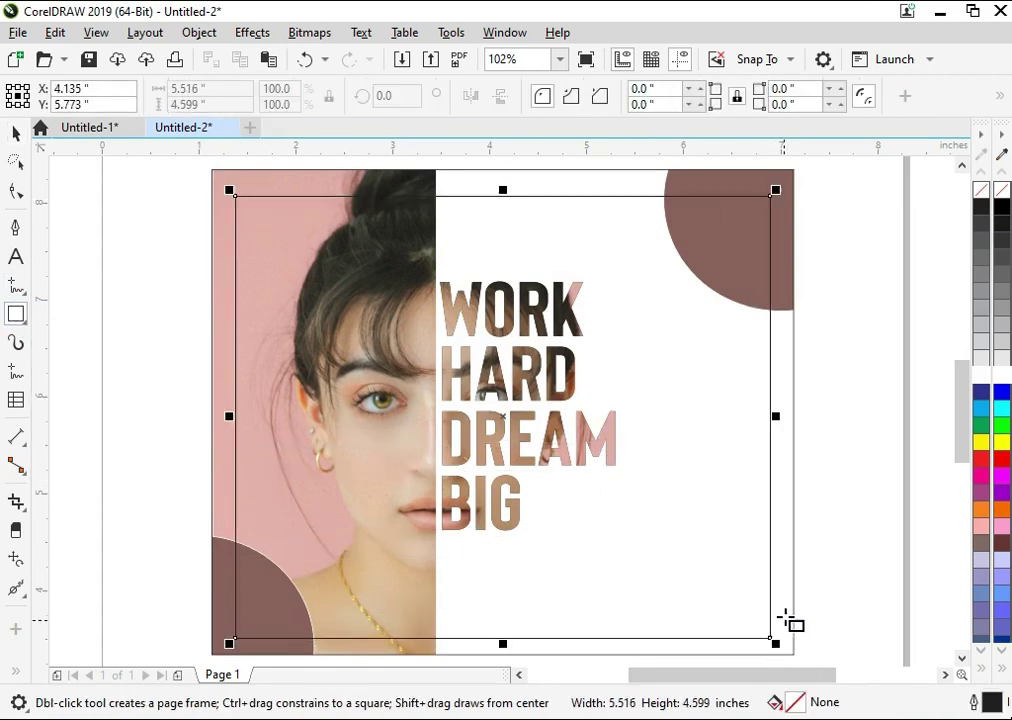
pyautogui.press('space')
pyautogui.press('Escape')
pyautogui.click(641, 310)
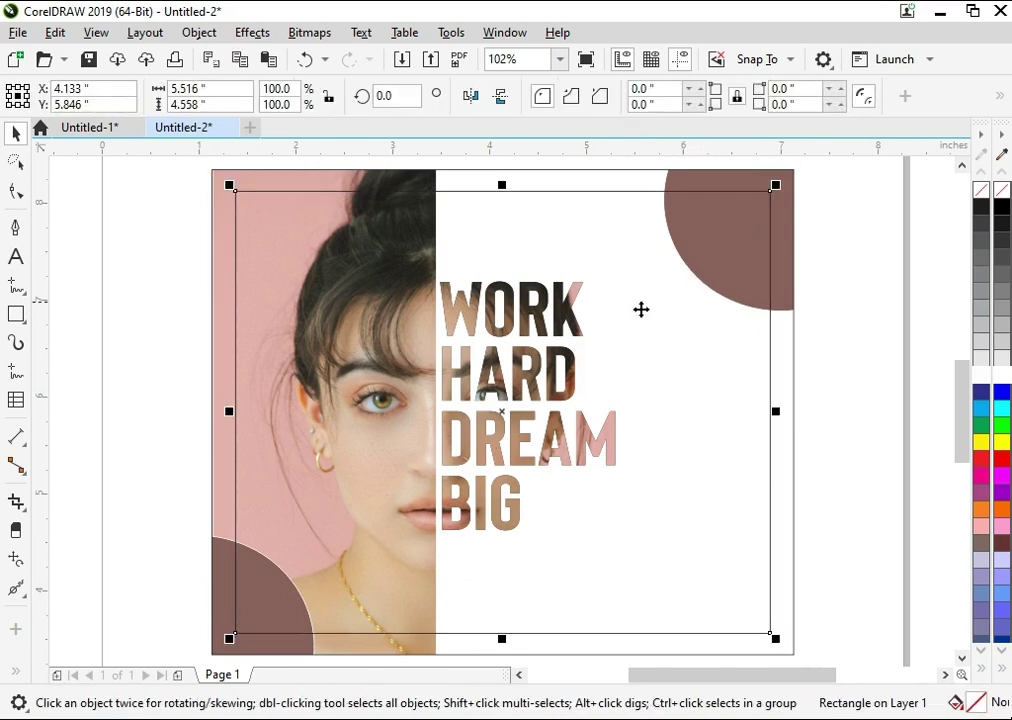
# Give the inner border frame a thick white outline of width 2.
pyautogui.press('F12')
pyautogui.moveTo(348, 290); pyautogui.dragTo(294, 300)
pyautogui.write('2')
pyautogui.press('Return')
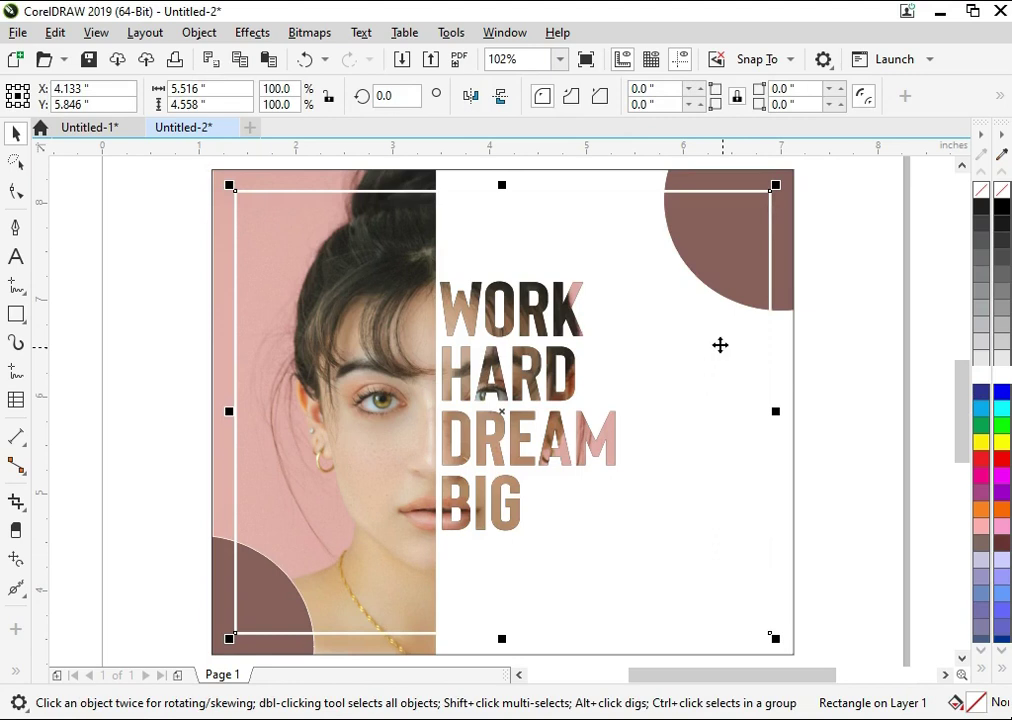
pyautogui.press('F12')
pyautogui.press('Escape')
pyautogui.scroll(-3, 398, 340)
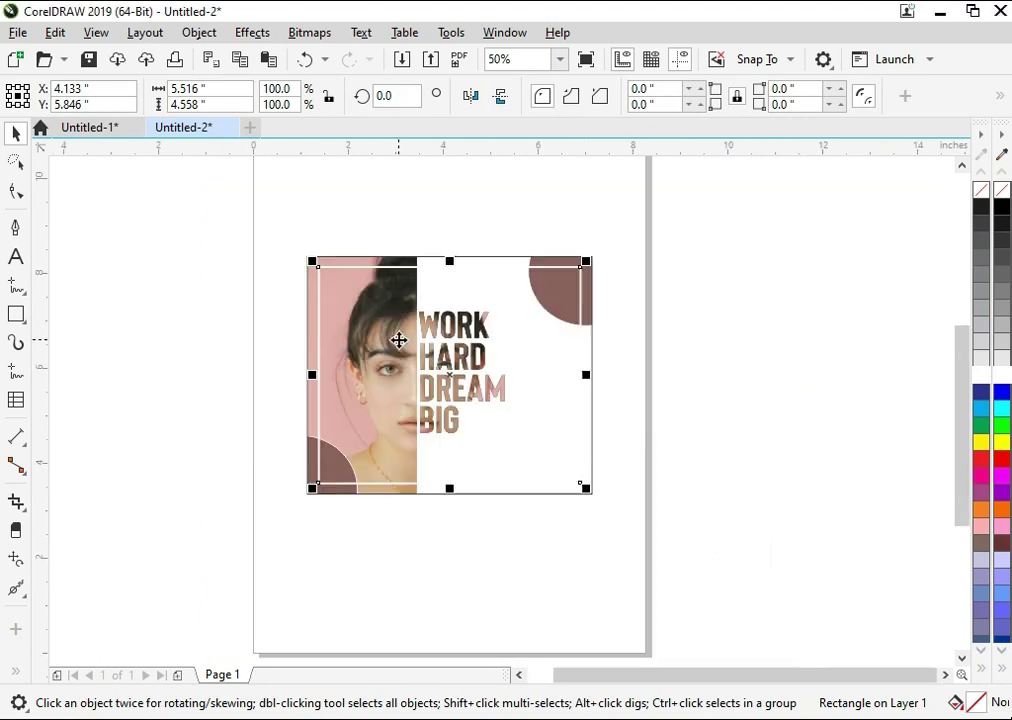
# Enlarge the clipped portrait and headline to 5.436 × 6.796 in and nudge them up.
pyautogui.press('F2')
pyautogui.click(323, 266)
pyautogui.keyDown('ctrl'); pyautogui.click(375, 228); pyautogui.keyUp('ctrl')
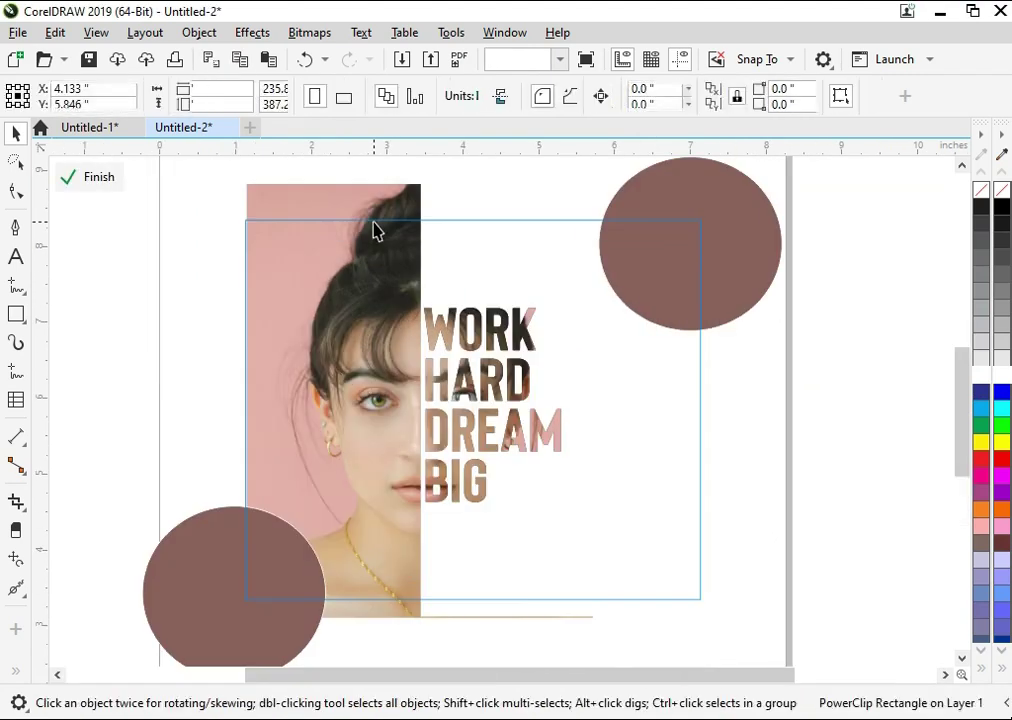
pyautogui.click(368, 266)
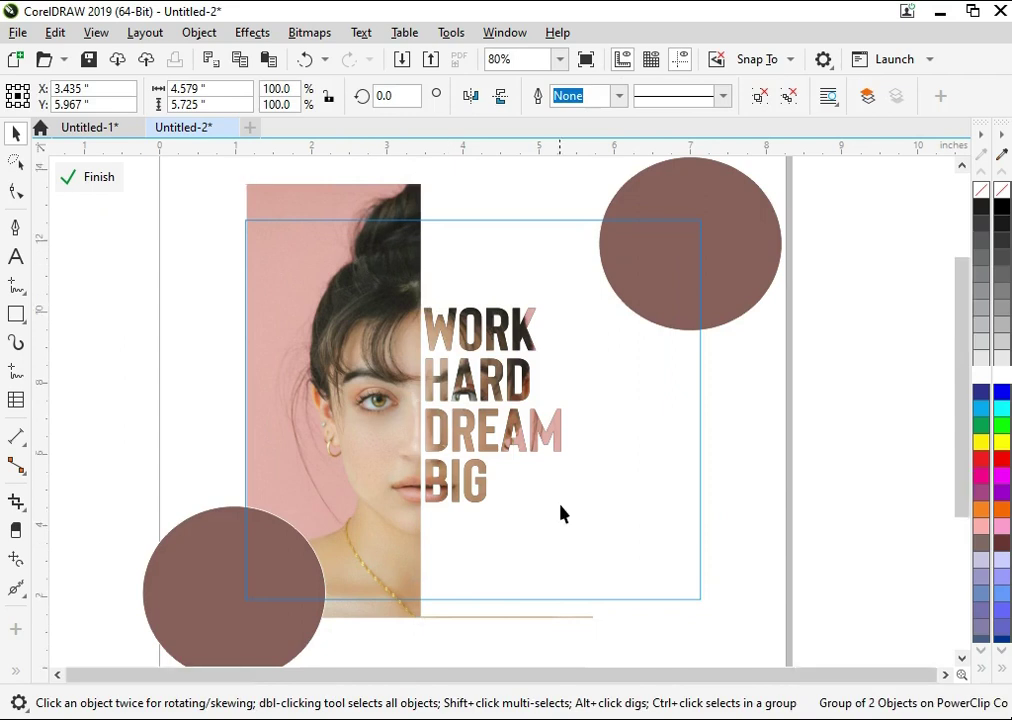
pyautogui.press('F2')
pyautogui.rightClick(560, 512)
pyautogui.scroll(1, 656, 631)
pyautogui.moveTo(553, 535); pyautogui.dragTo(593, 587)
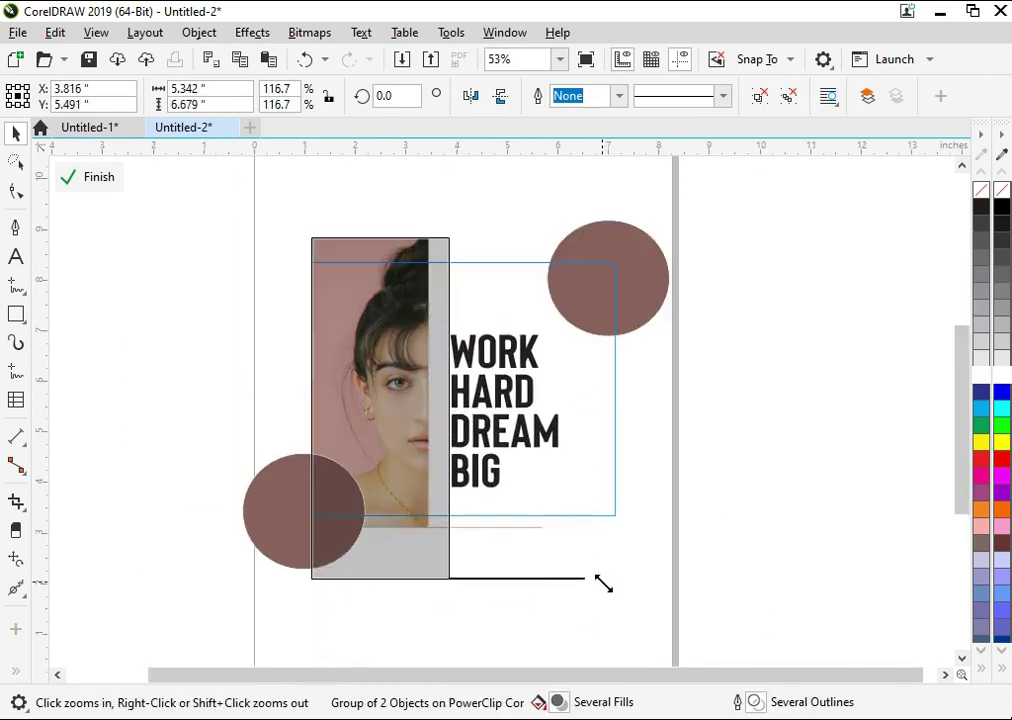
pyautogui.moveTo(547, 430); pyautogui.dragTo(547, 412)
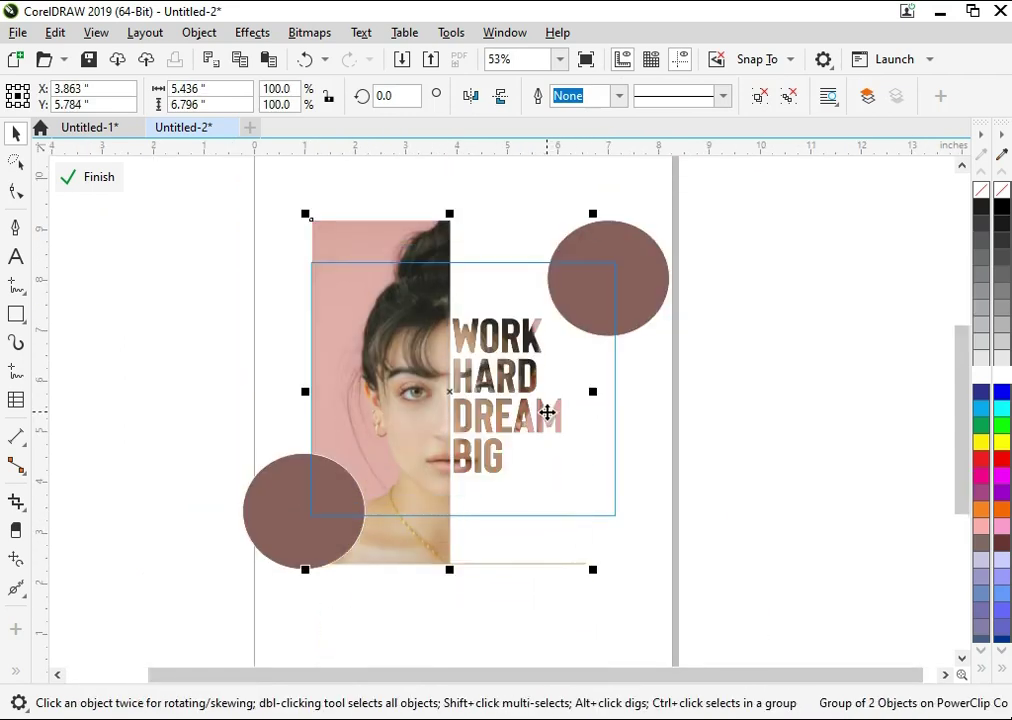
pyautogui.click(120, 178)
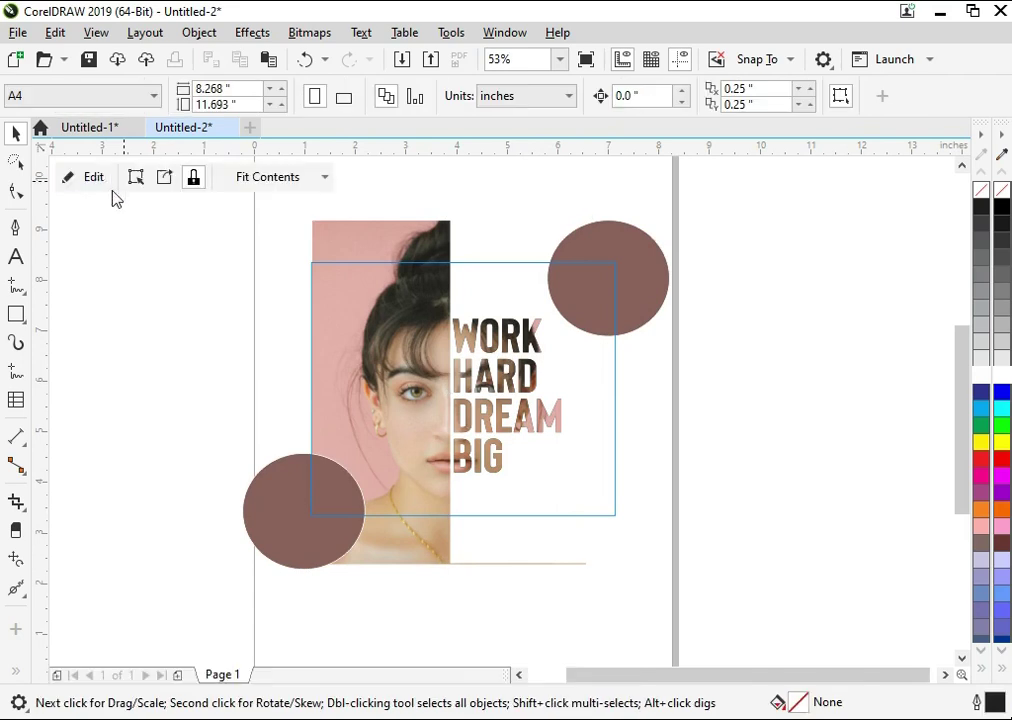
pyautogui.scroll(2, 380, 450)
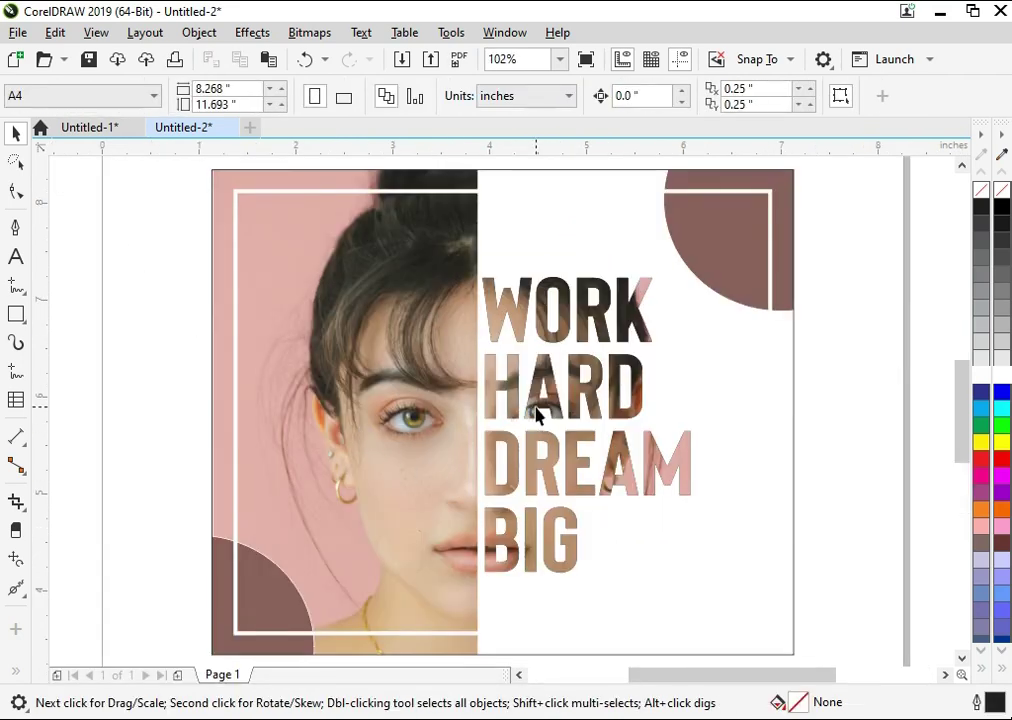